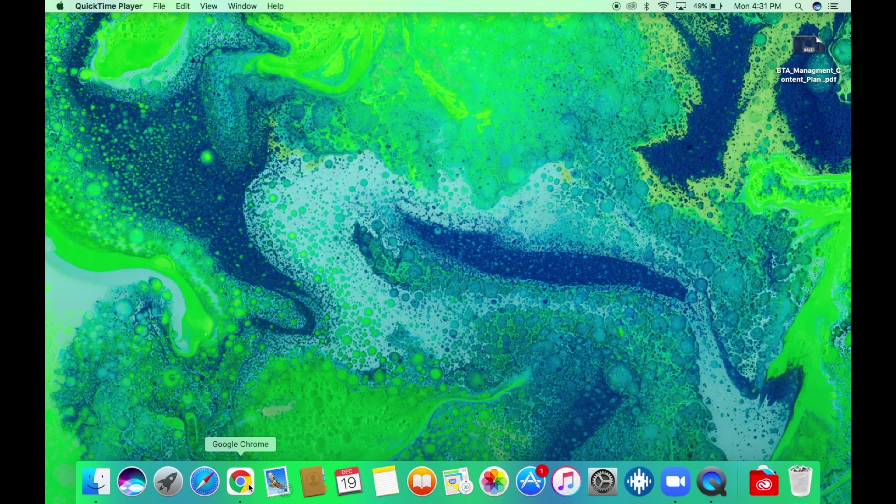
Launch Chrome and load the Gmail inbox from its bookmark, then look over the conversations
click(248, 484)
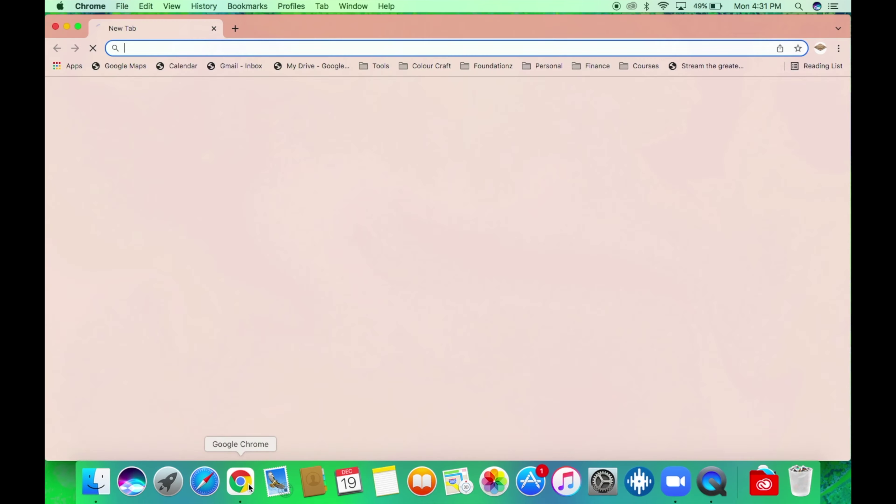
click(225, 71)
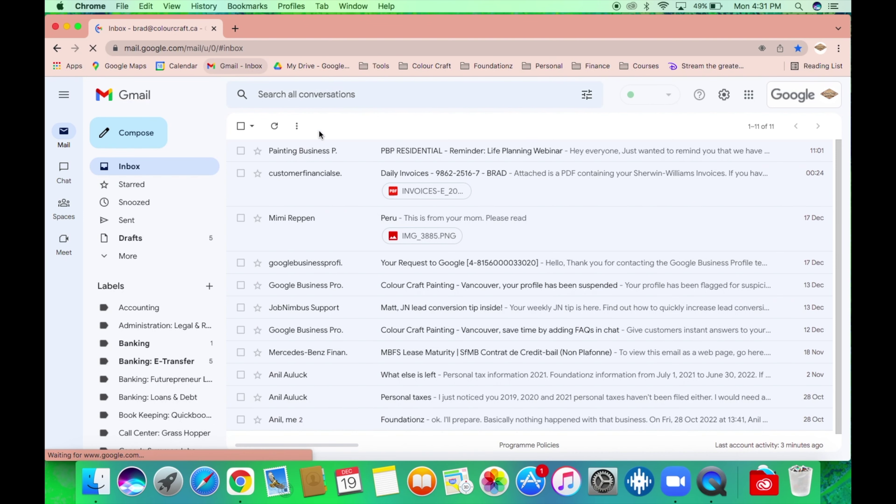
scroll(389, 219, down, 1)
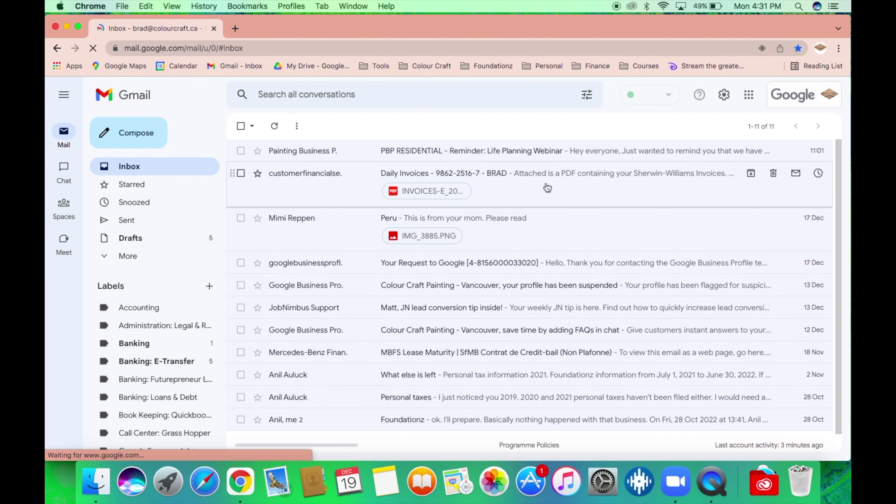
click(742, 128)
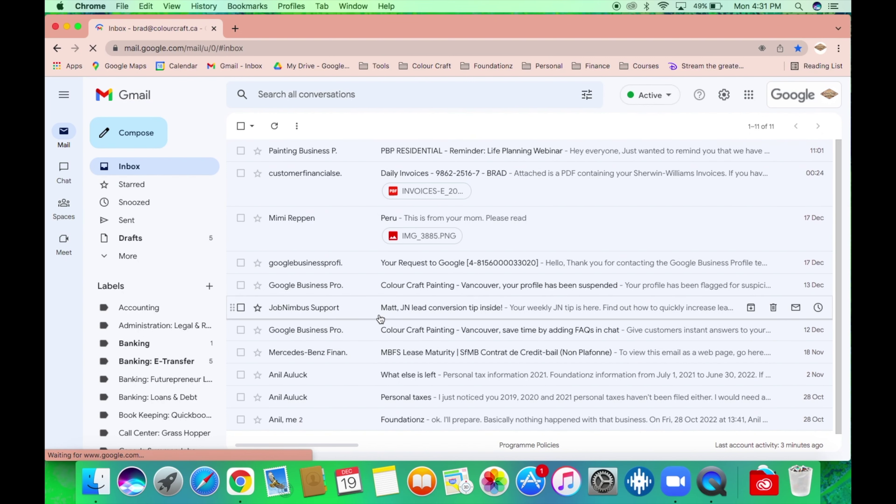
scroll(182, 348, down, 10)
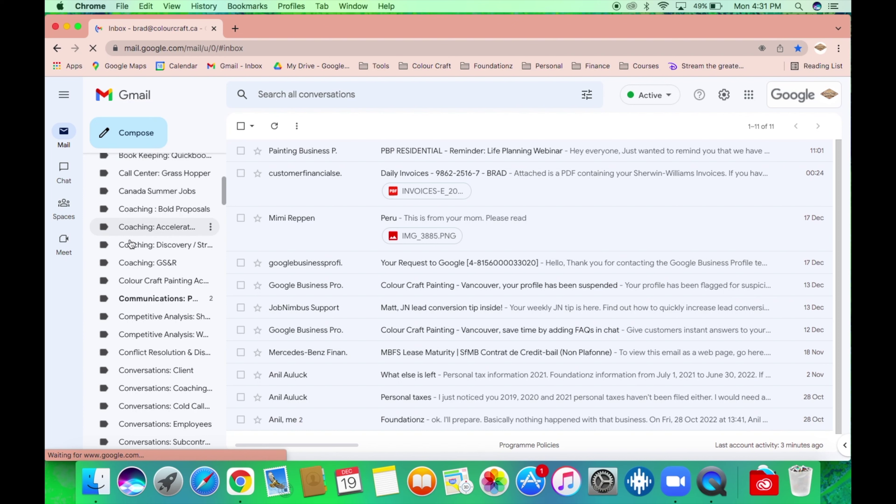
scroll(136, 332, down, 5)
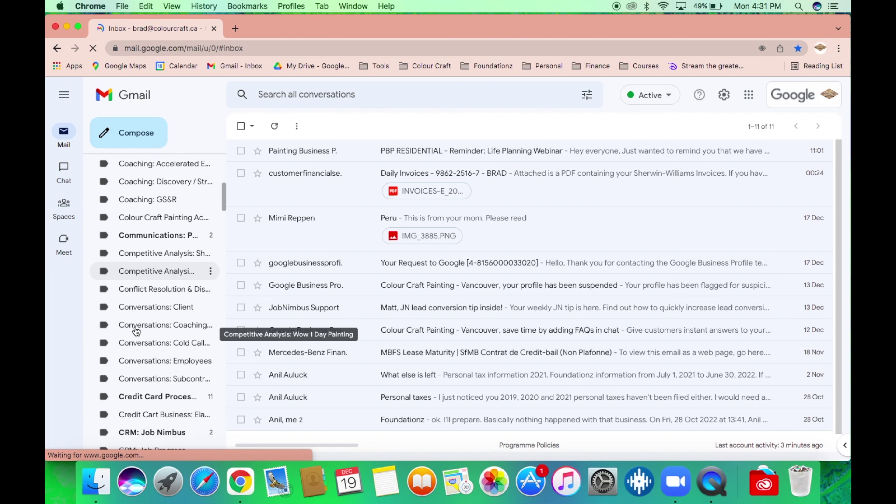
scroll(136, 332, down, 10)
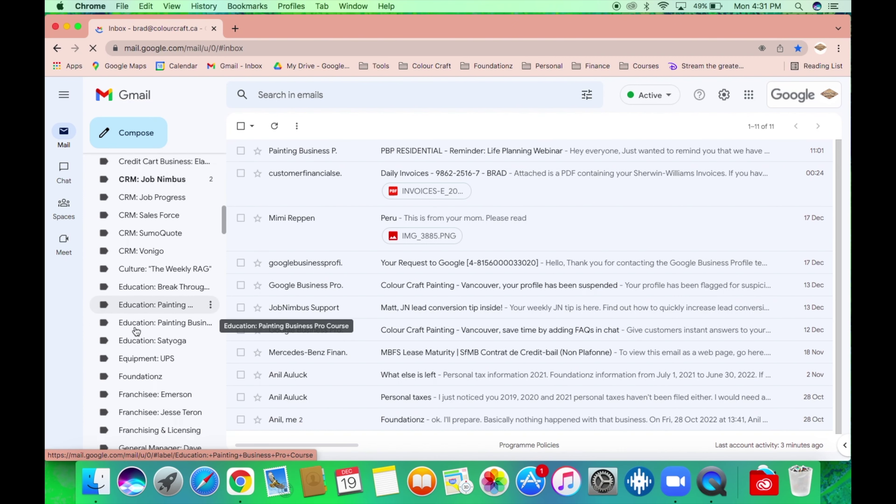
scroll(135, 332, up, 20)
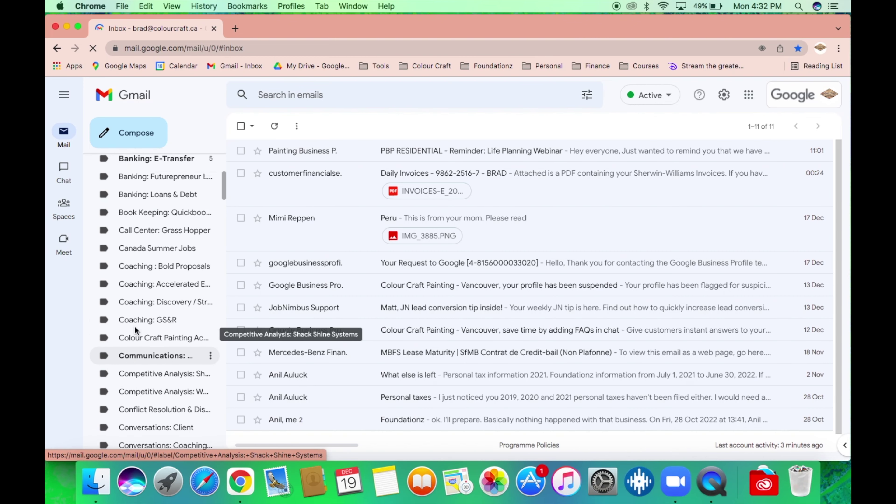
scroll(136, 332, down, 3)
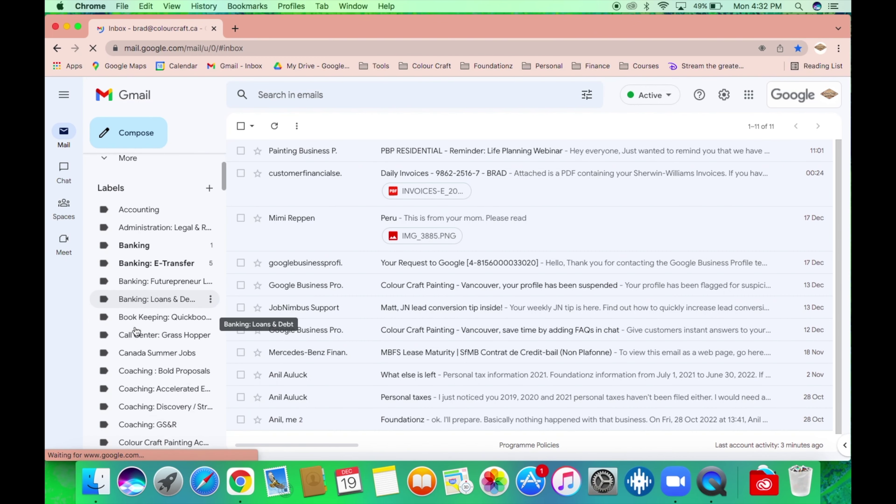
scroll(135, 332, down, 6)
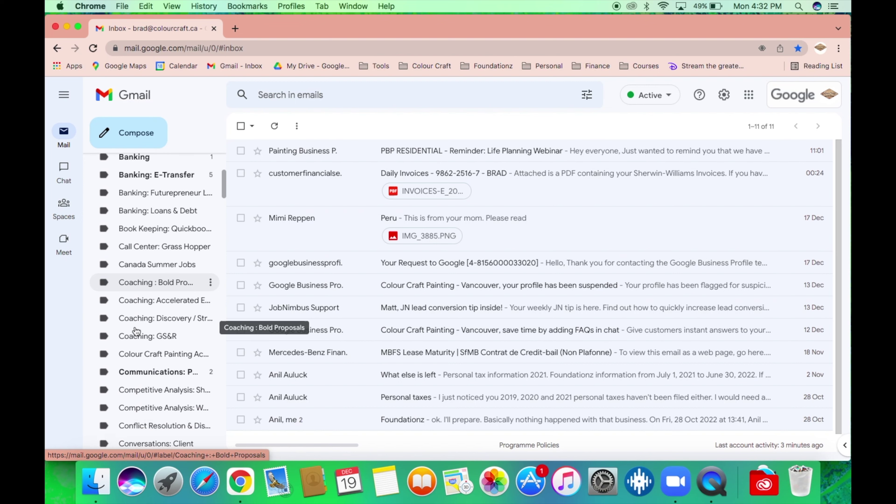
scroll(136, 332, down, 5)
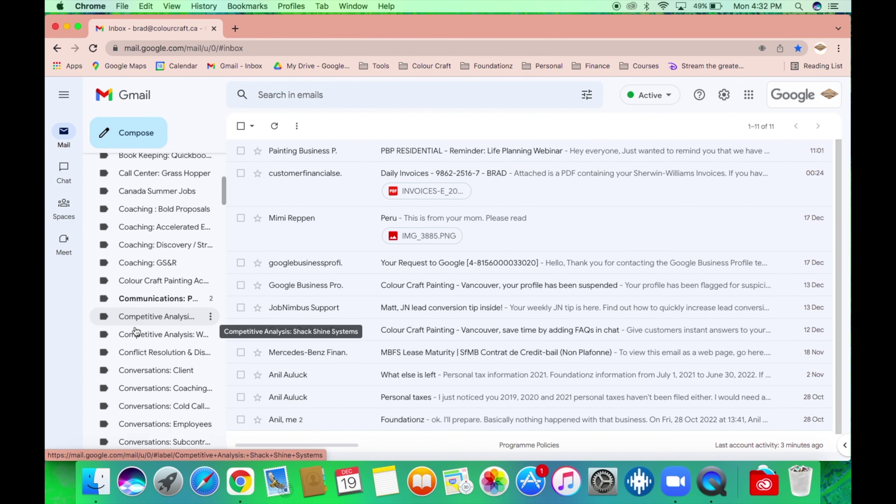
scroll(136, 332, down, 4)
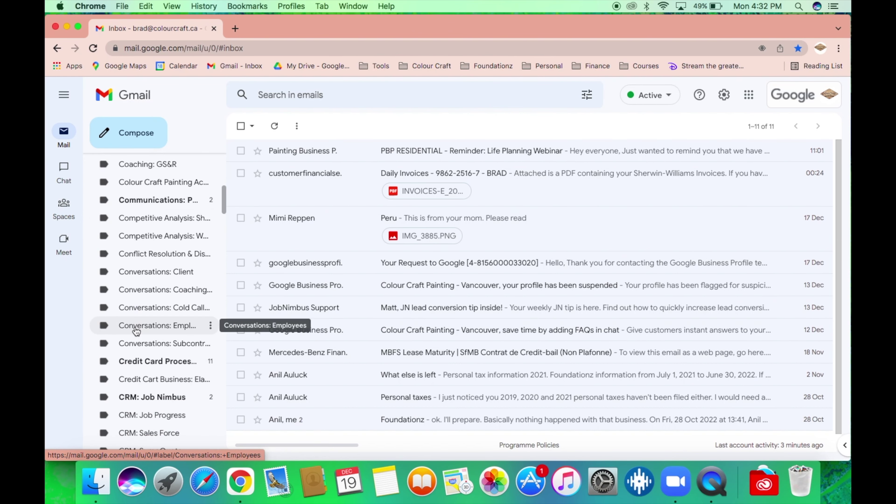
scroll(136, 331, down, 6)
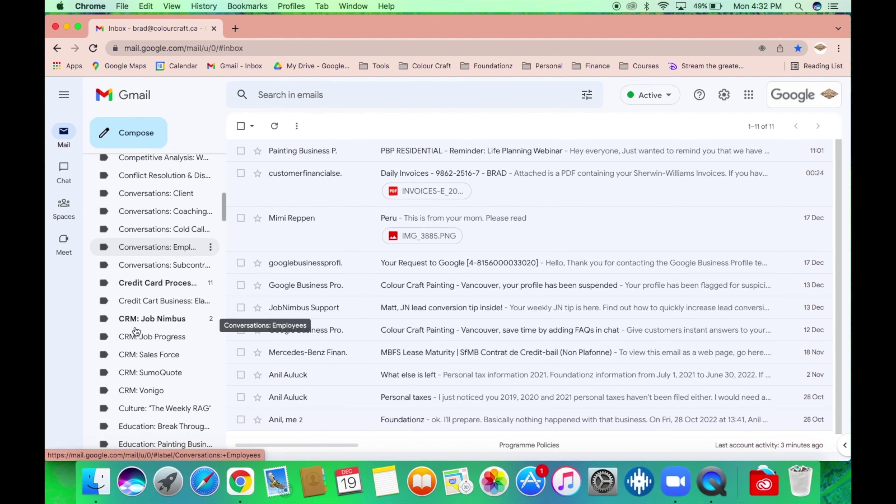
scroll(136, 331, down, 1)
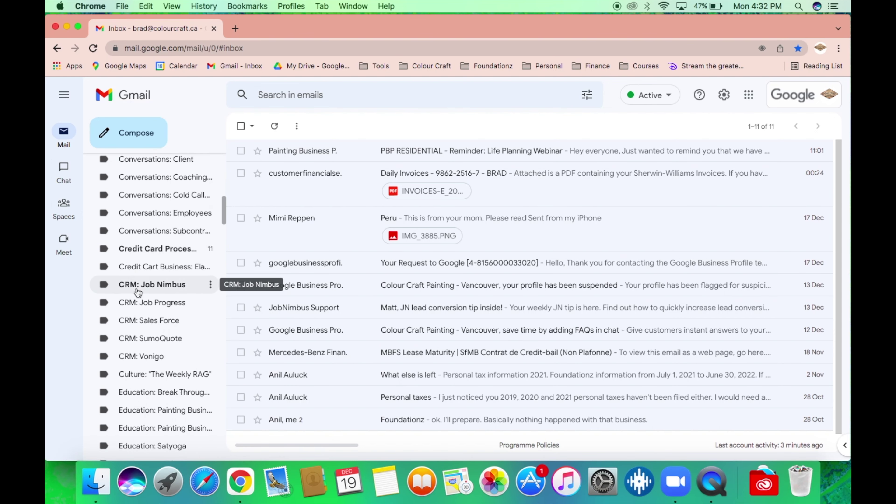
scroll(134, 293, up, 3)
scroll(132, 250, up, 7)
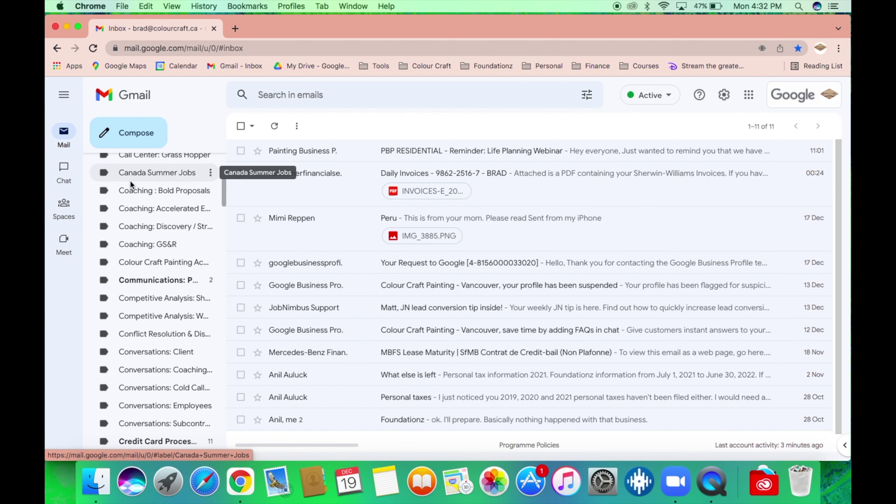
scroll(130, 248, down, 3)
scroll(130, 248, down, 4)
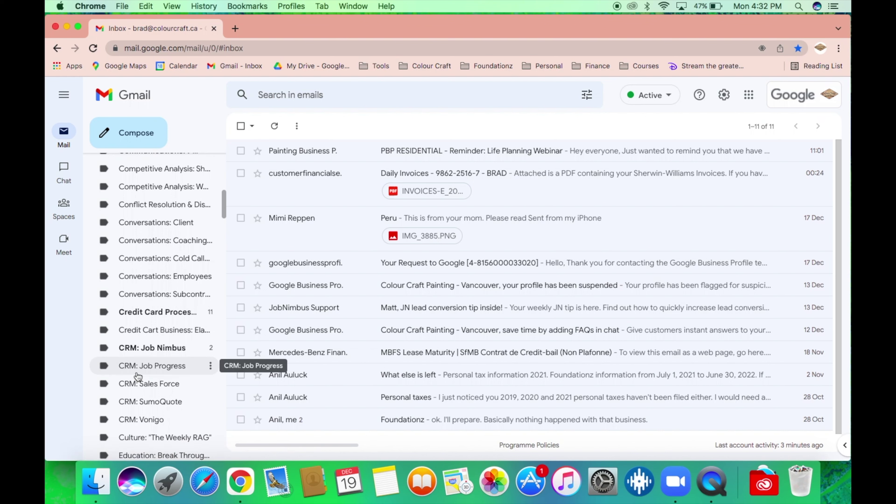
scroll(138, 377, down, 1)
scroll(138, 376, down, 4)
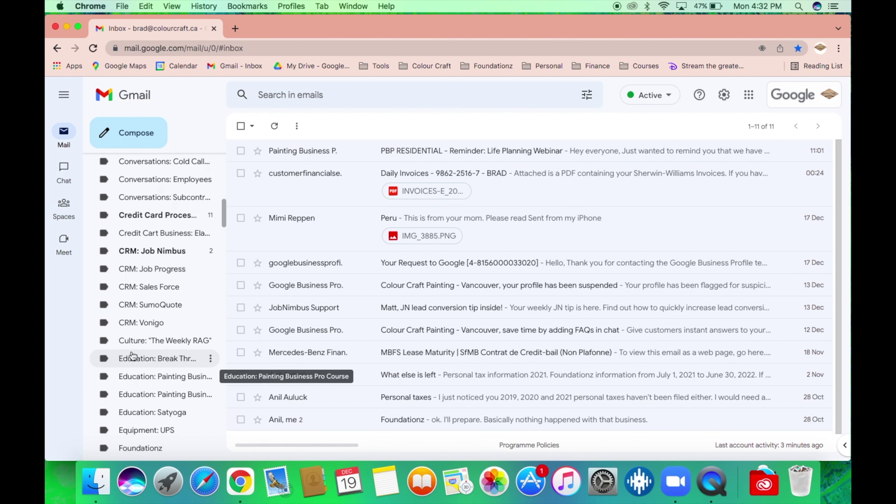
scroll(137, 380, down, 1)
scroll(132, 422, down, 6)
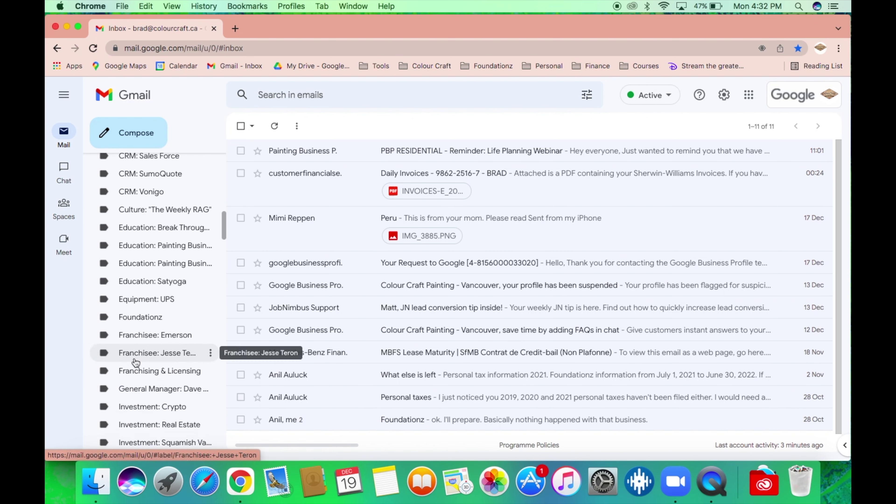
scroll(136, 402, down, 1)
scroll(136, 402, down, 3)
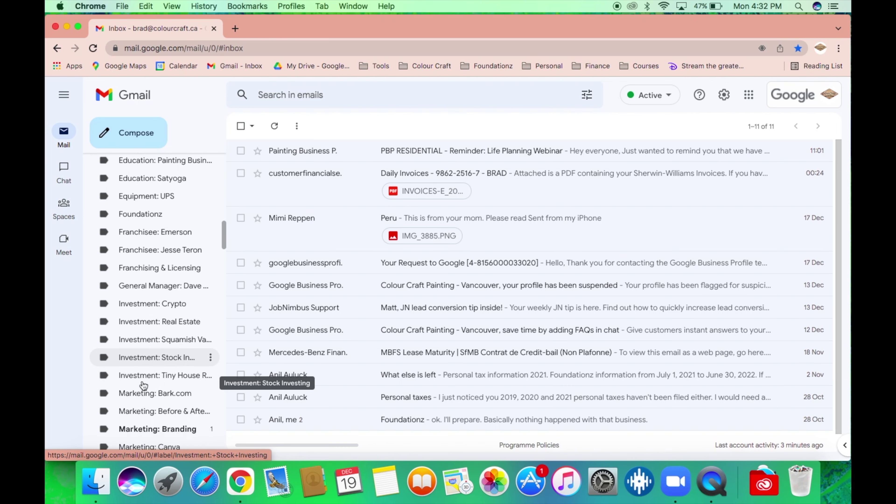
scroll(143, 385, down, 3)
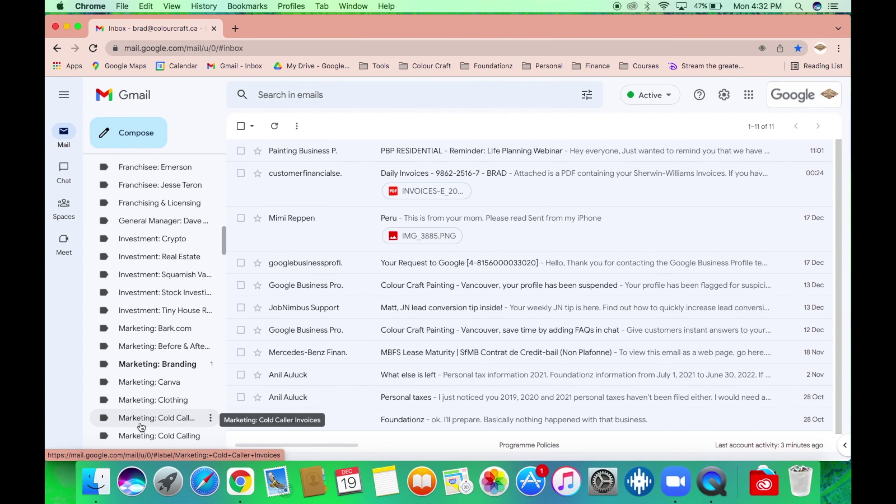
scroll(142, 426, down, 2)
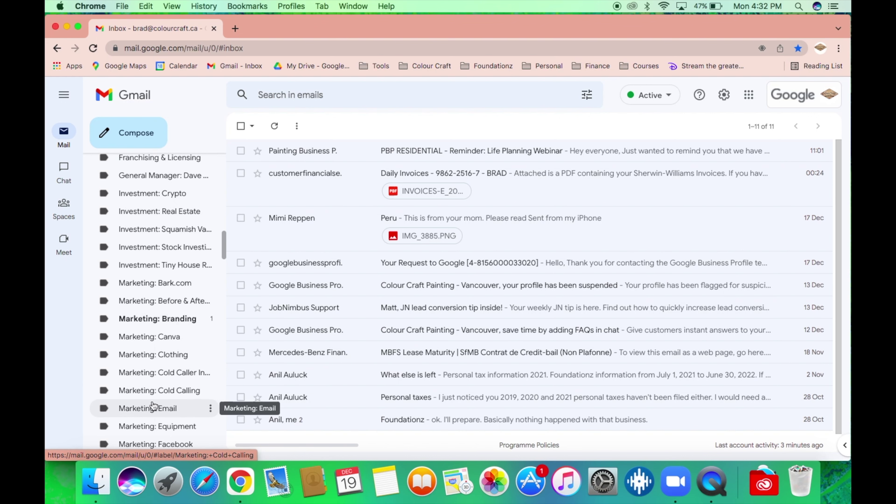
scroll(155, 408, down, 2)
scroll(154, 406, down, 1)
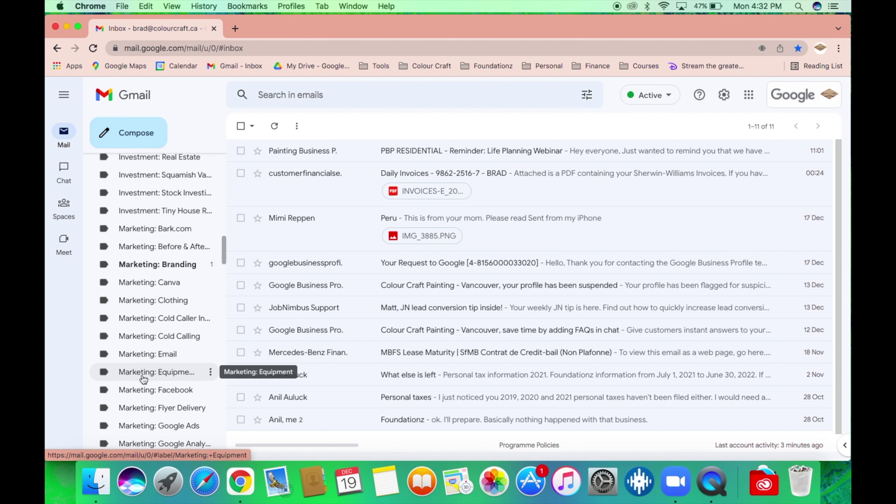
scroll(143, 380, down, 4)
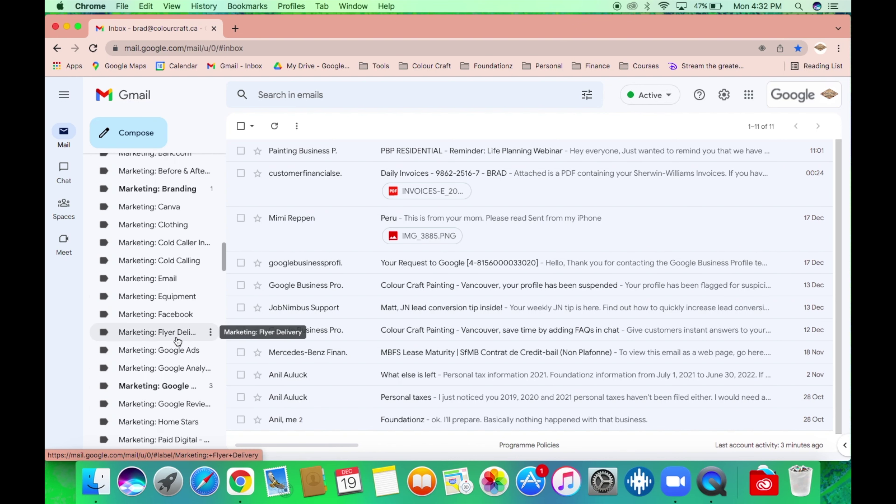
scroll(171, 338, down, 2)
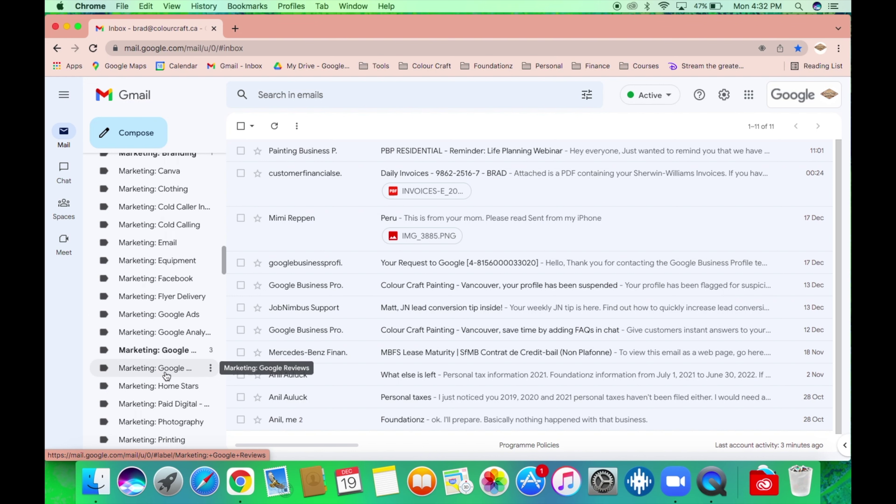
scroll(163, 353, down, 3)
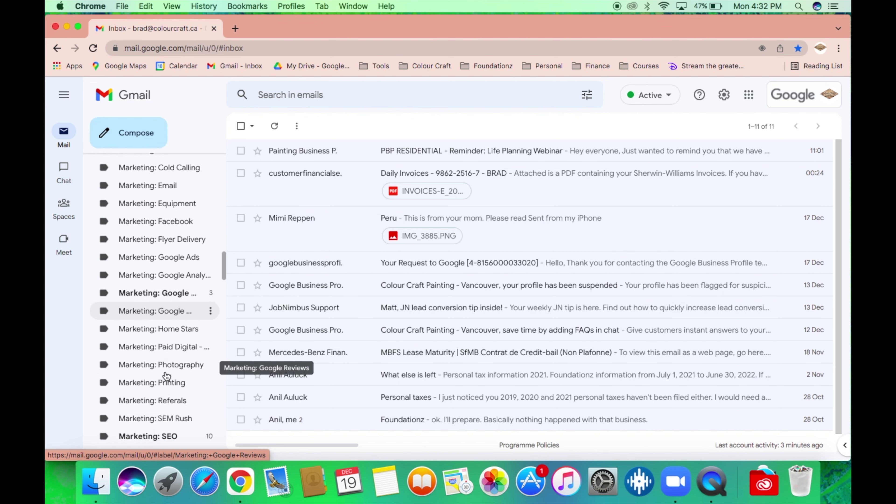
click(165, 330)
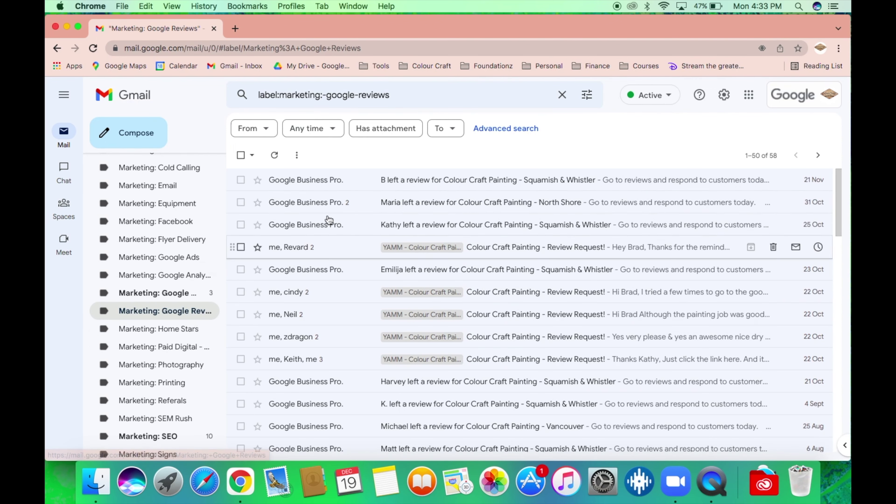
scroll(326, 349, down, 2)
scroll(186, 351, down, 1)
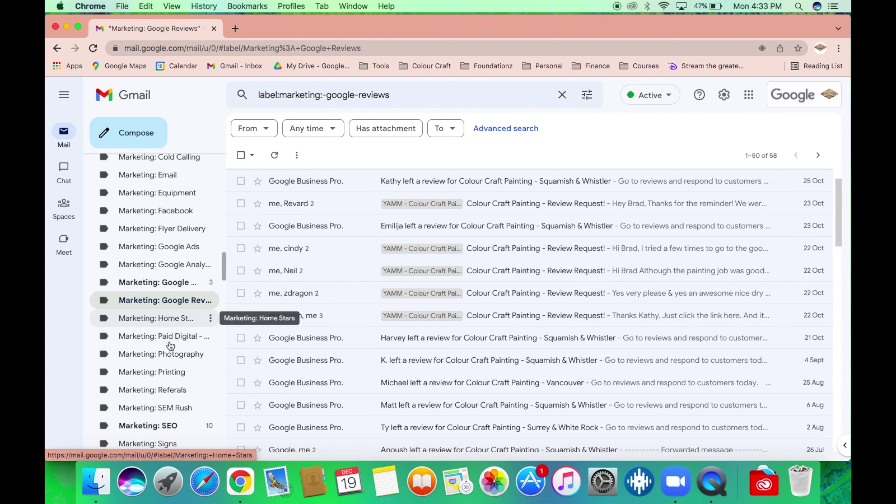
scroll(160, 386, down, 5)
scroll(159, 389, down, 8)
scroll(141, 364, down, 10)
scroll(146, 394, down, 2)
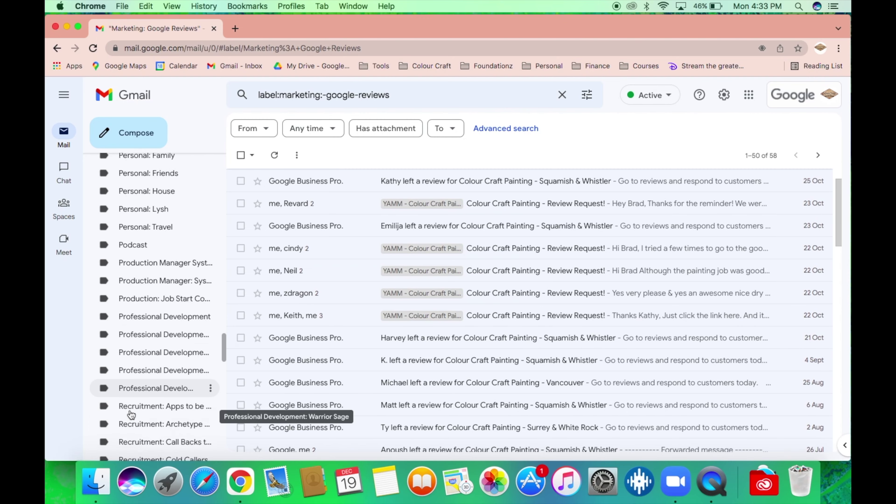
scroll(127, 417, down, 5)
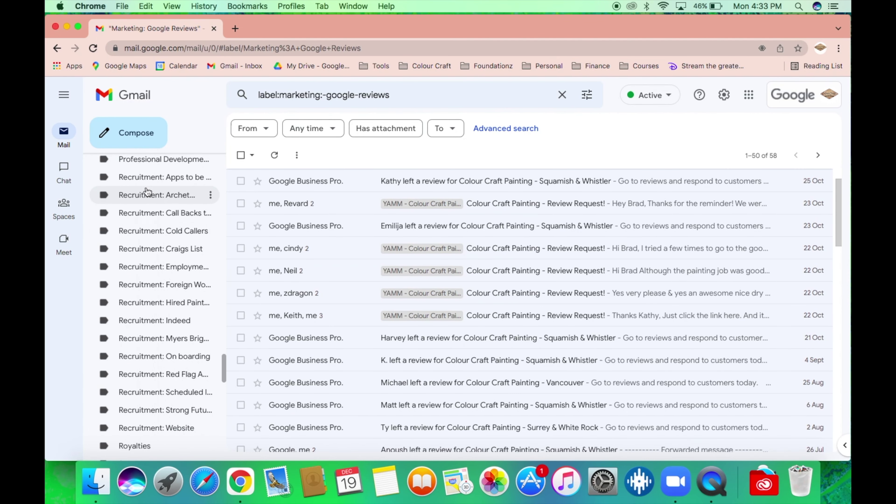
scroll(147, 265, up, 4)
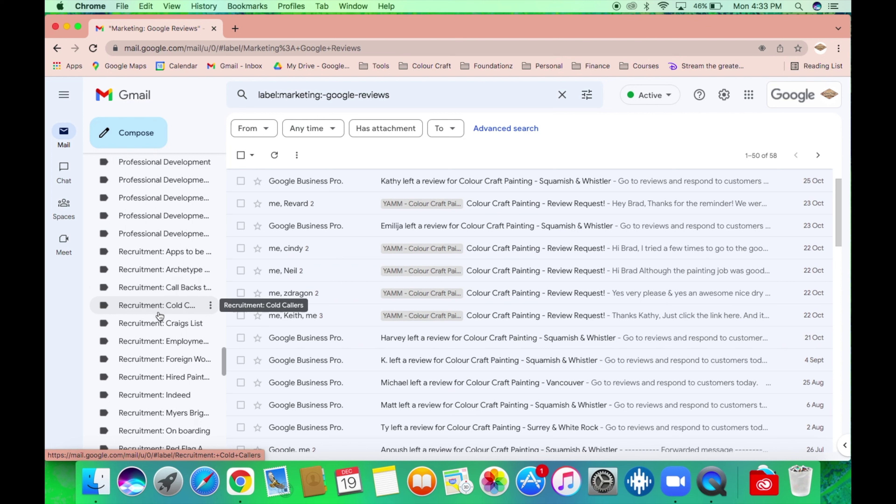
click(153, 342)
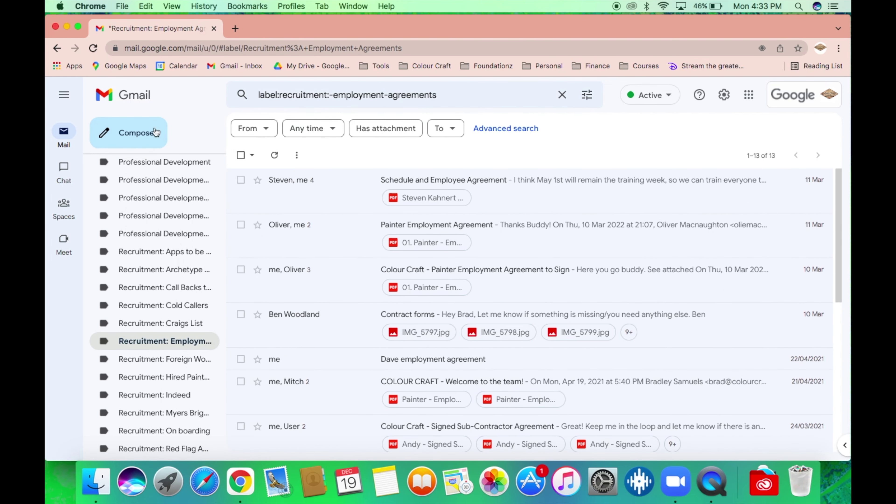
click(56, 49)
scroll(152, 266, down, 3)
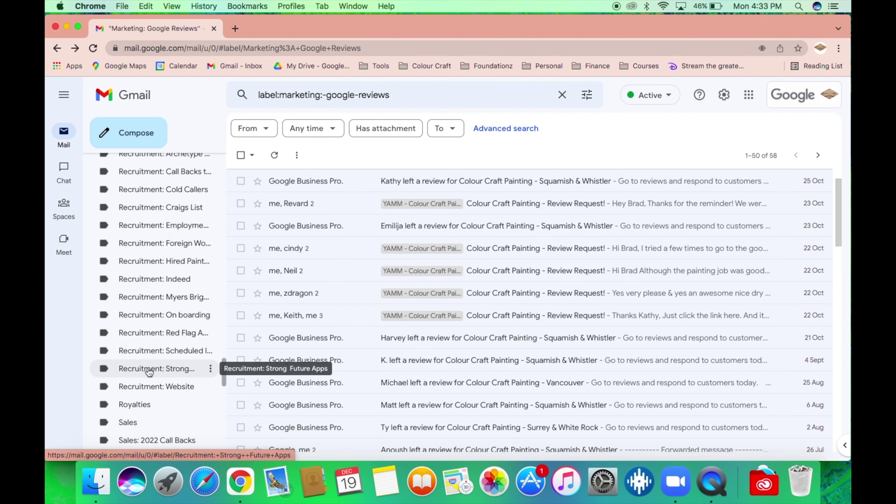
scroll(149, 371, down, 3)
scroll(138, 389, down, 5)
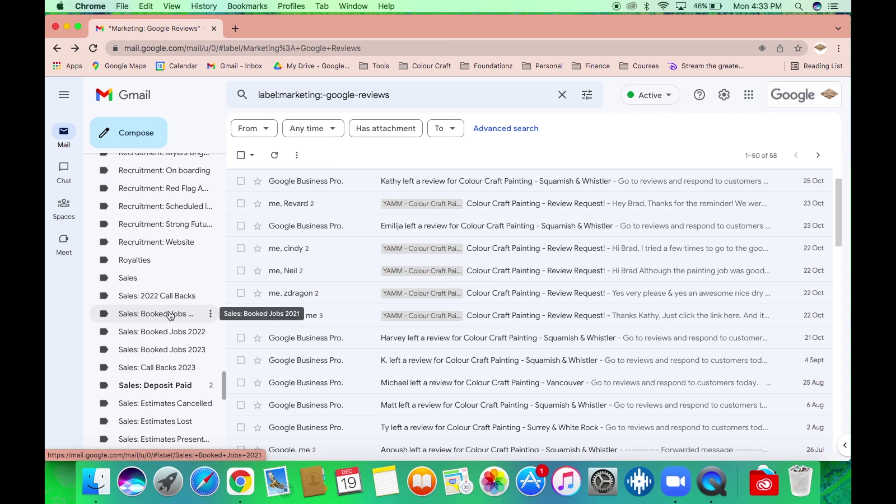
scroll(159, 381, down, 3)
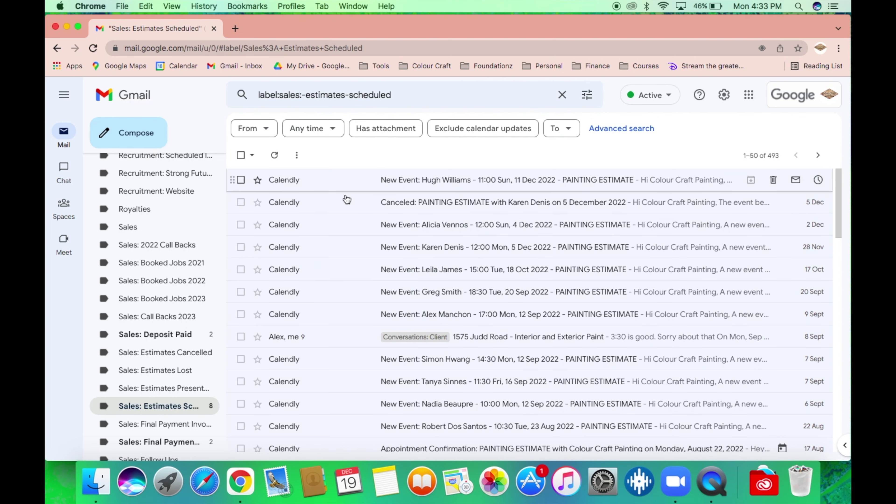
Scroll the sidebar and open the Sales: Final Payment Invoice label
scroll(347, 341, down, 1)
scroll(348, 341, down, 2)
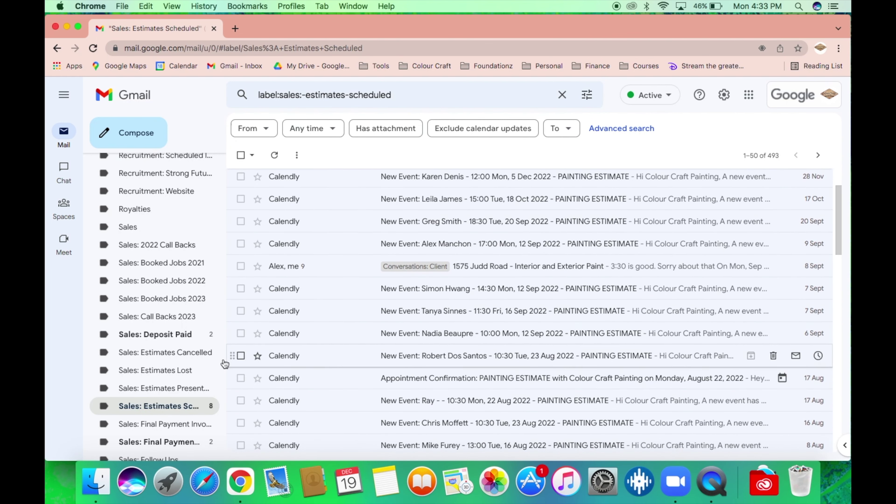
scroll(169, 358, down, 3)
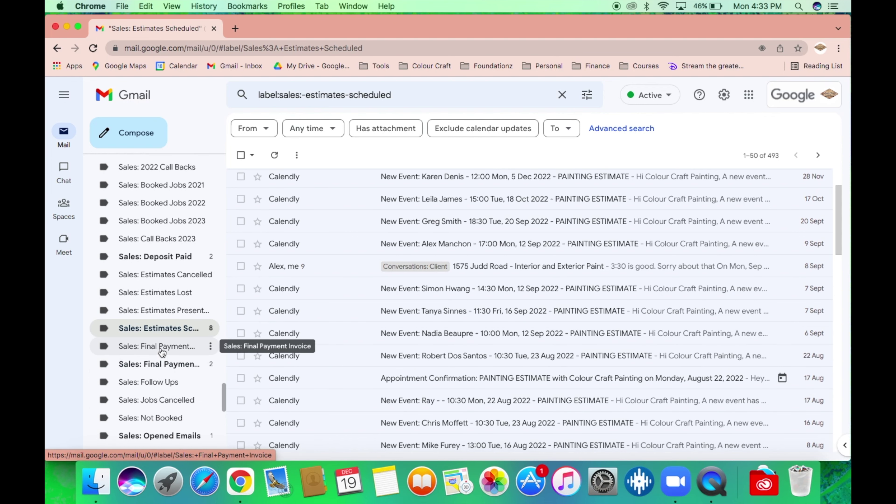
click(162, 352)
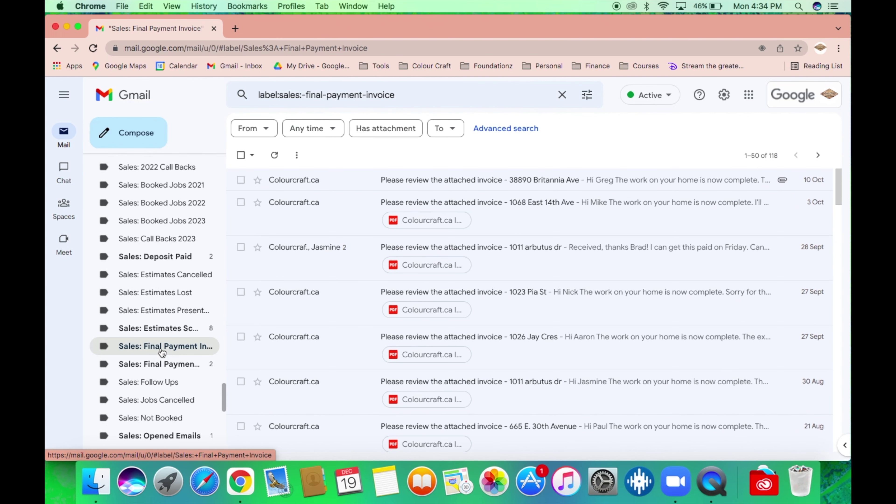
click(333, 302)
scroll(408, 251, down, 6)
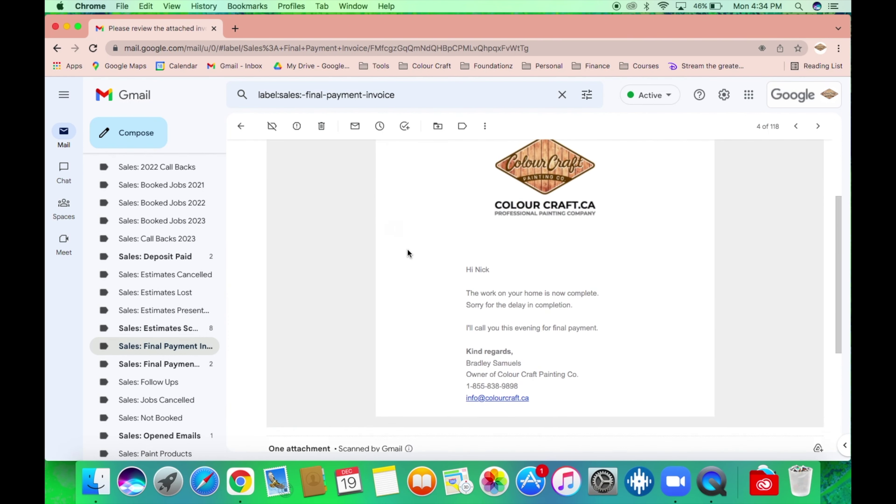
scroll(408, 250, up, 6)
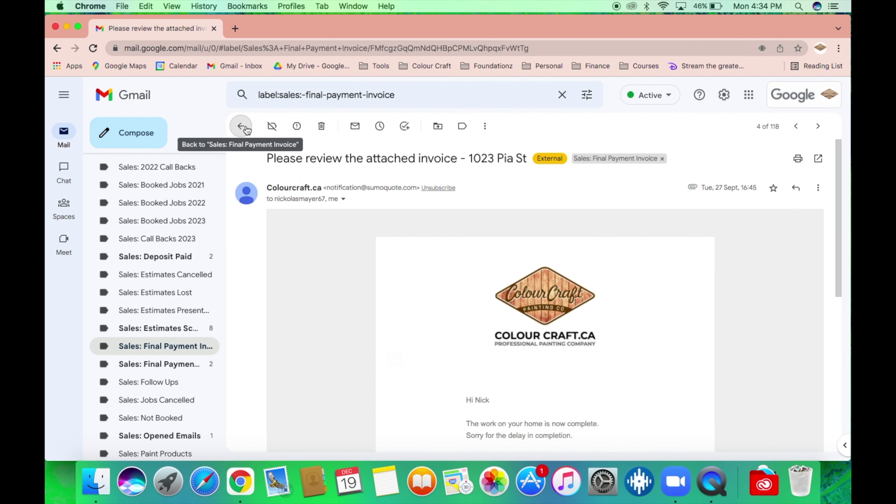
scroll(120, 373, down, 3)
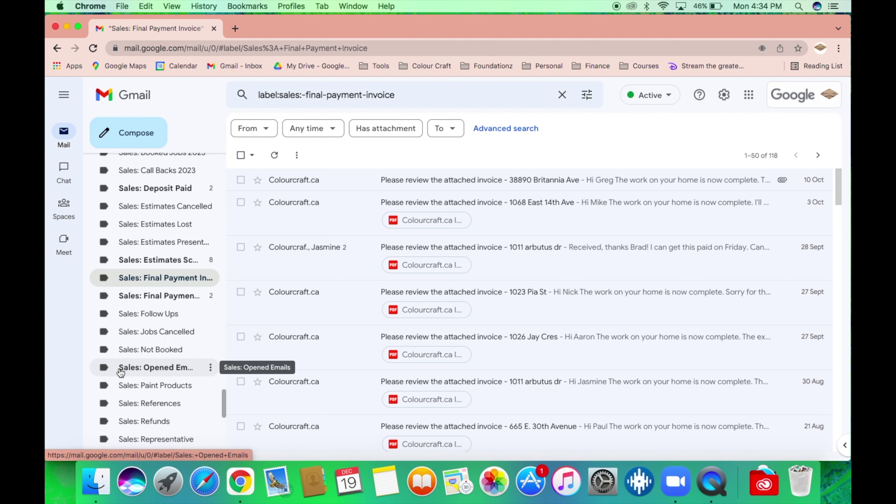
scroll(121, 373, down, 5)
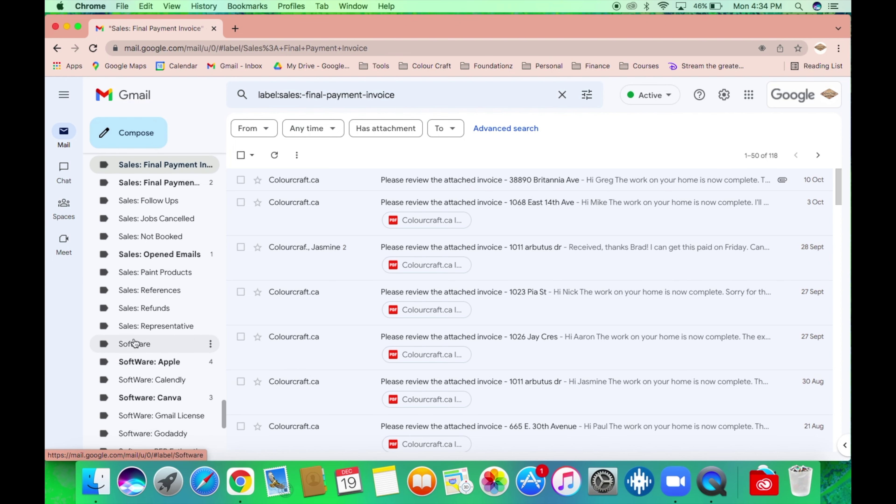
scroll(134, 344, down, 3)
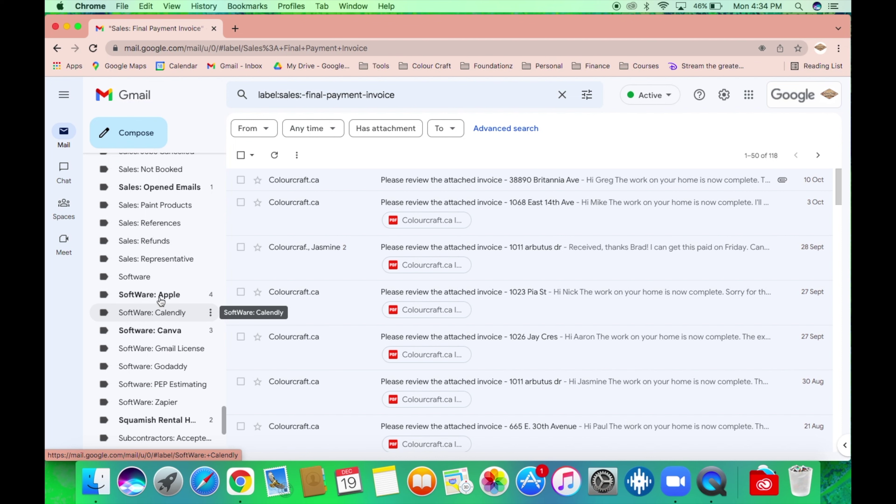
Open the SoftWare: Apple label and scroll through its emails
click(146, 296)
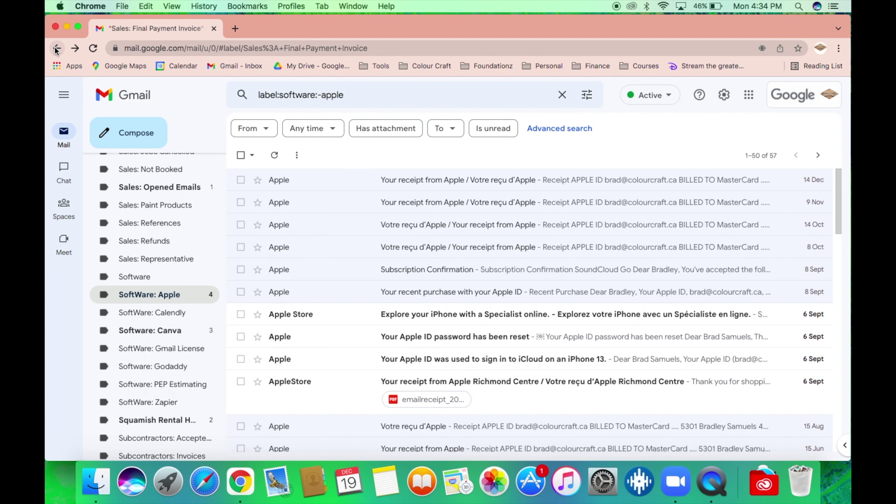
scroll(162, 318, down, 5)
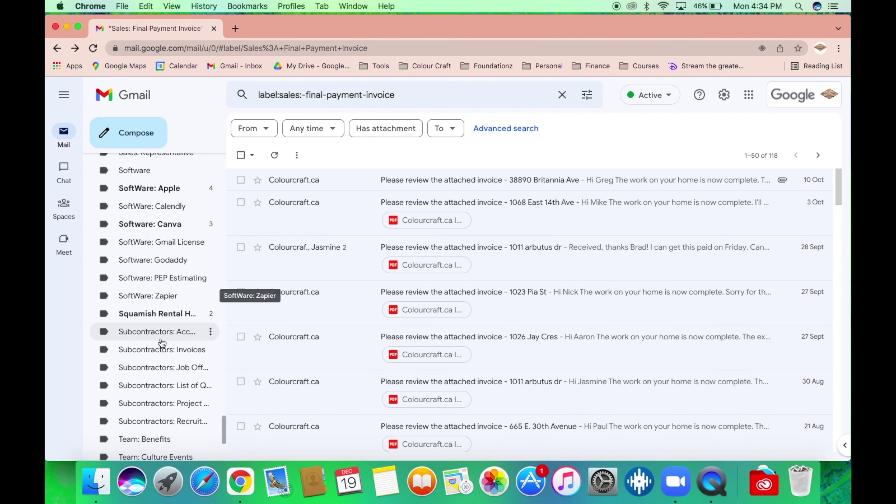
scroll(162, 343, down, 4)
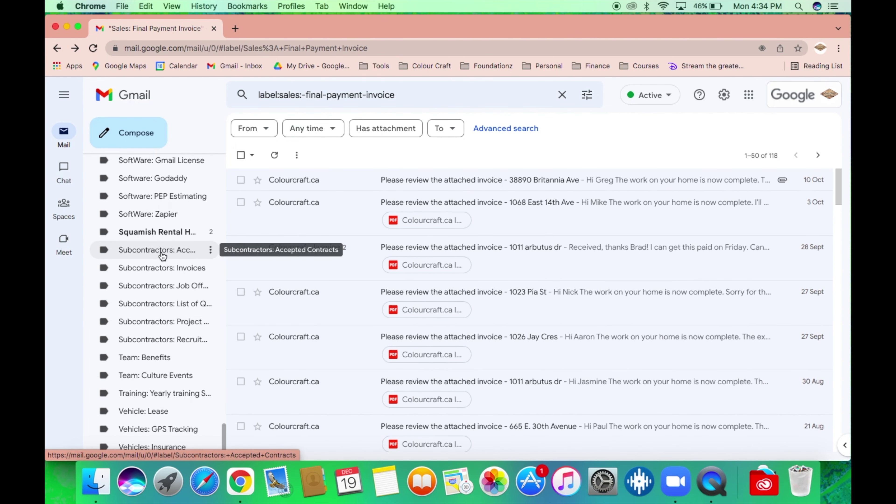
Open the Subcontractors: Invoices label and scroll through its emails and the sidebar
click(157, 271)
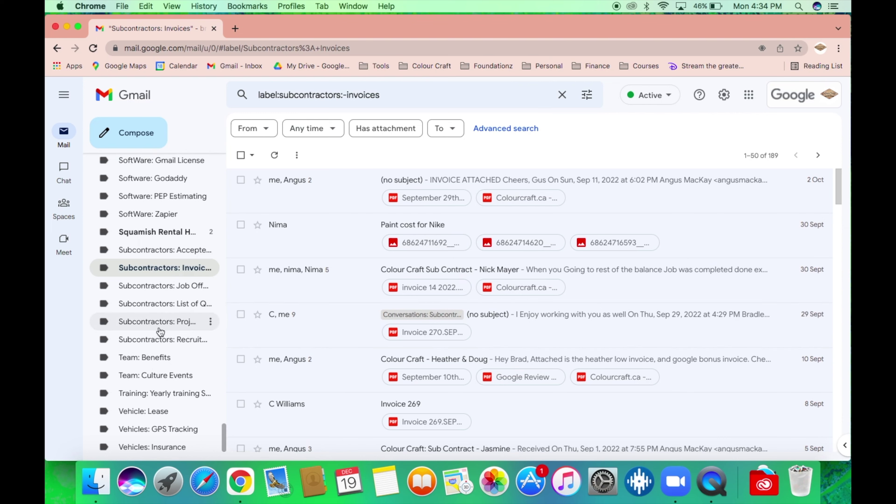
scroll(161, 332, down, 3)
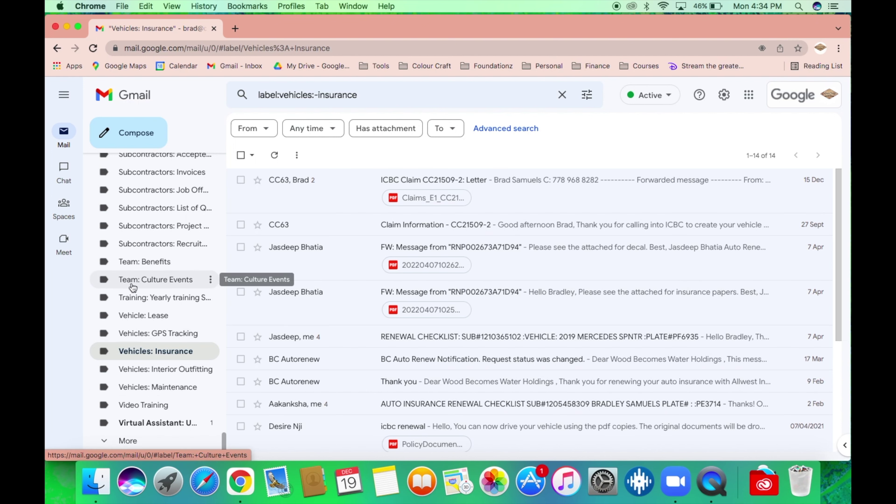
scroll(128, 283, up, 3)
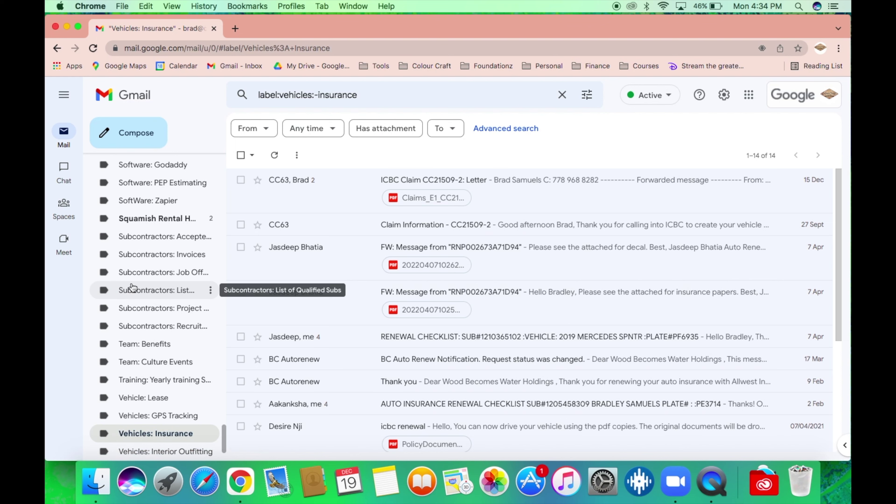
scroll(132, 287, up, 20)
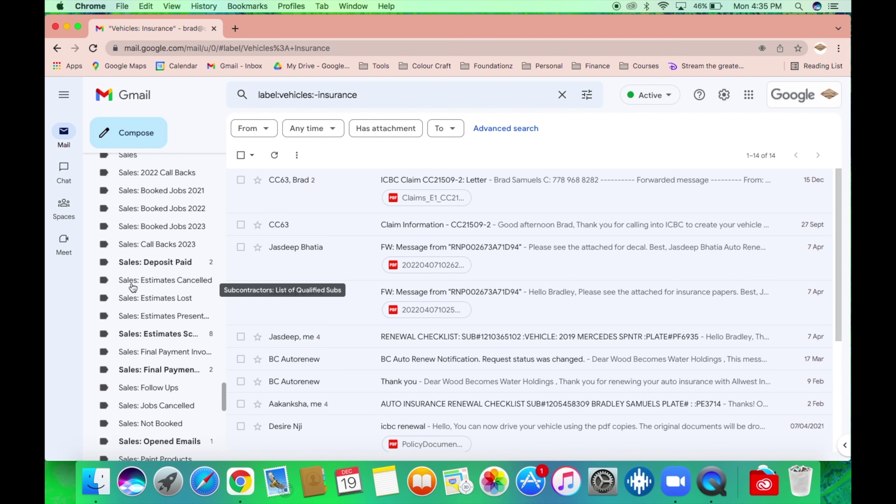
scroll(133, 288, up, 5)
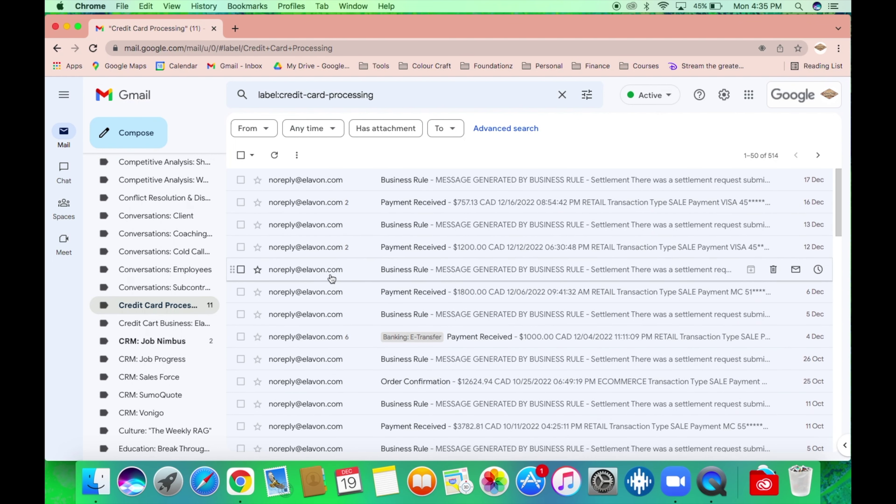
Read the $1,200.00 Payment Received email, then return to the Credit Card Processing list
click(345, 248)
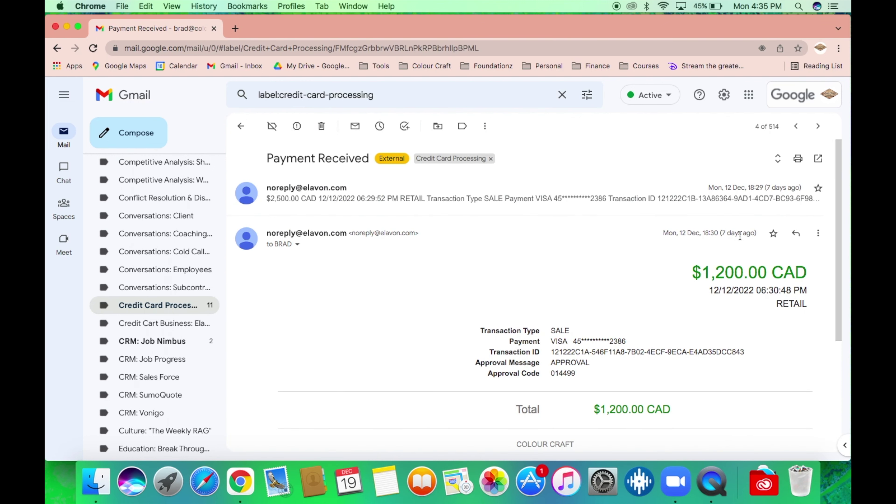
click(240, 127)
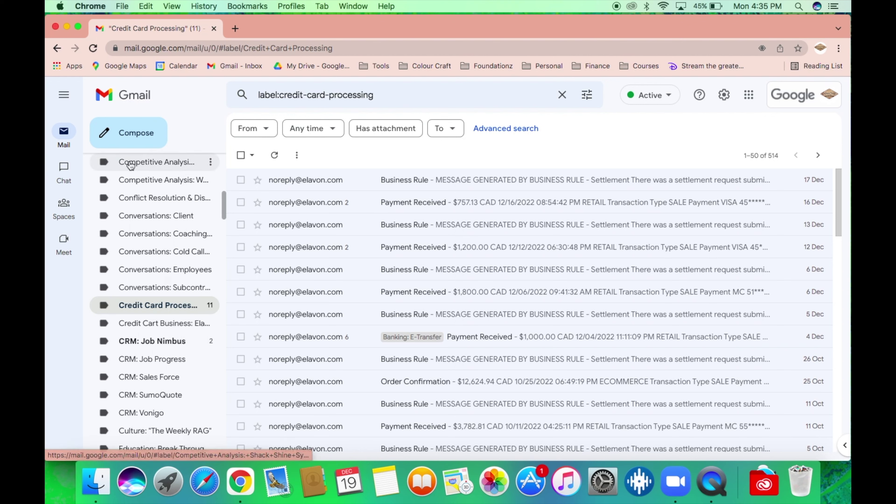
Read the Daily Invoices email, preview its PDF, and move it to Paint: Sherwin Williams
scroll(145, 176, up, 10)
click(147, 173)
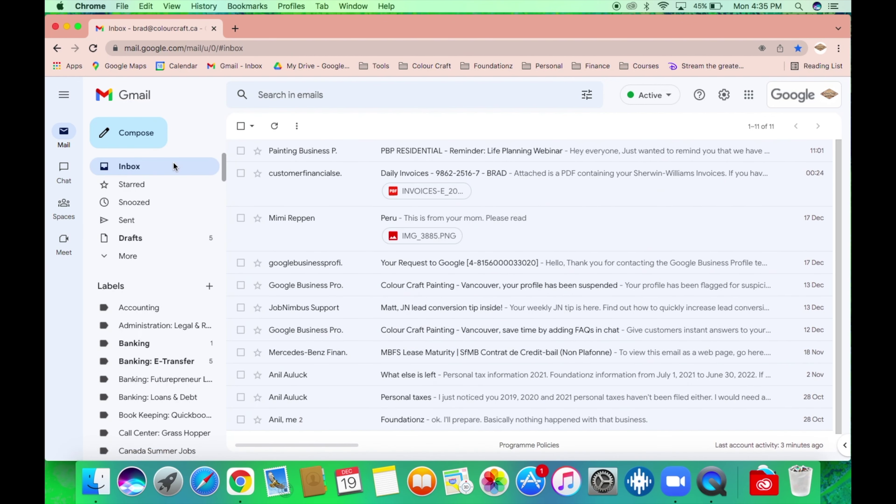
click(333, 188)
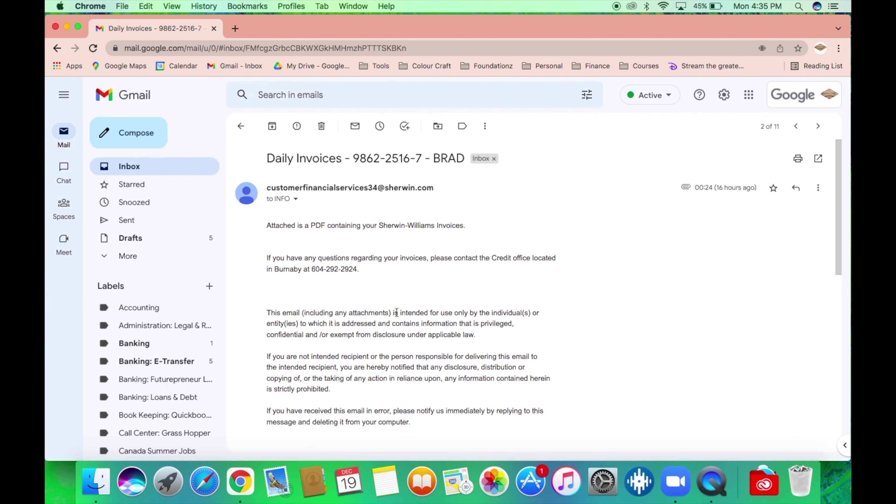
scroll(397, 312, down, 10)
click(351, 379)
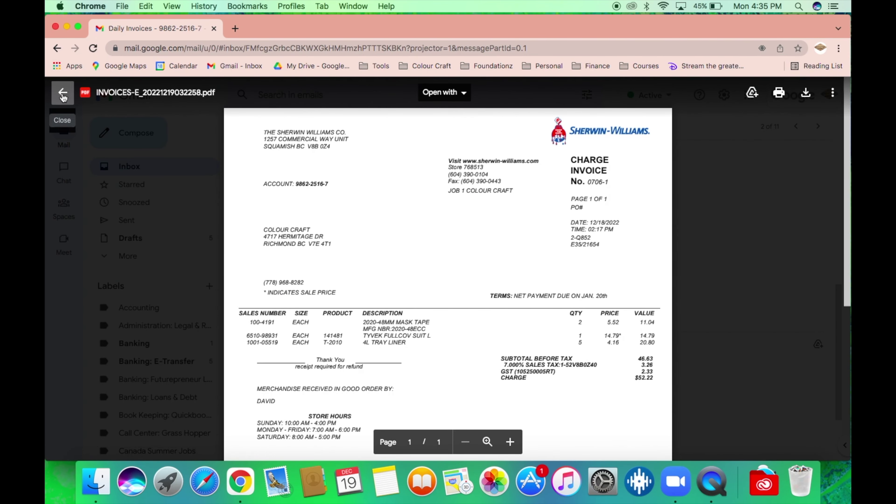
click(63, 95)
click(438, 127)
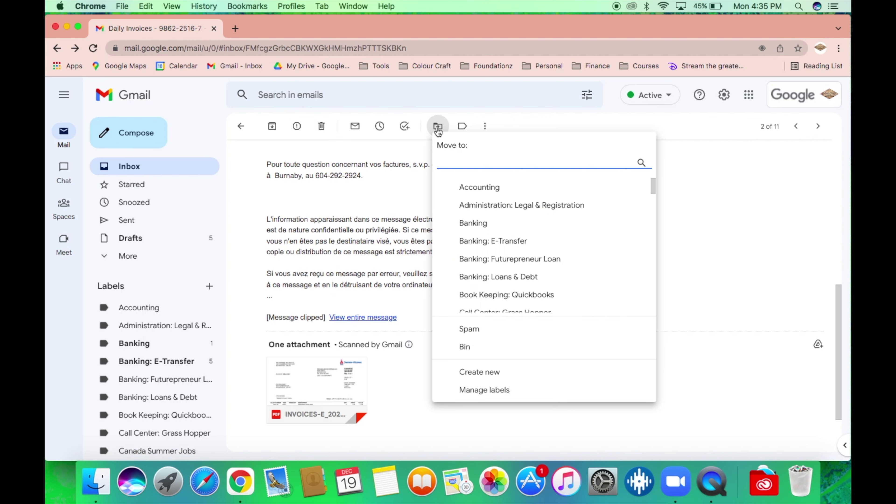
text(sher)
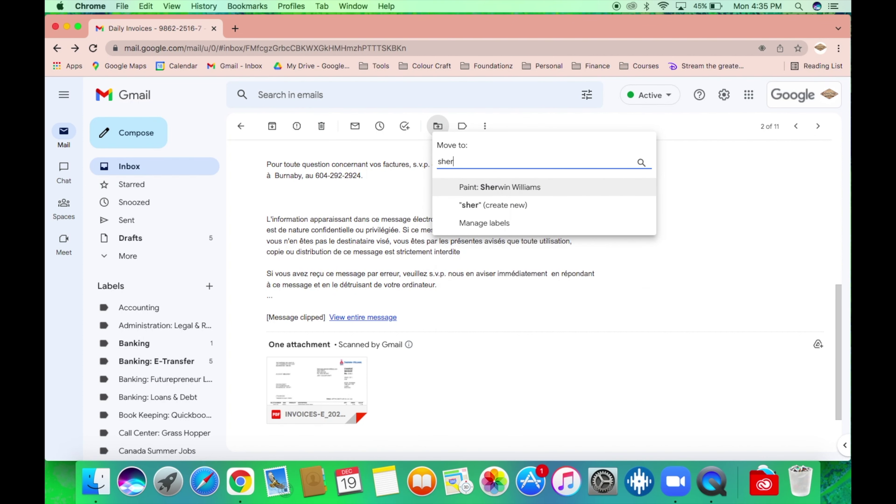
click(491, 188)
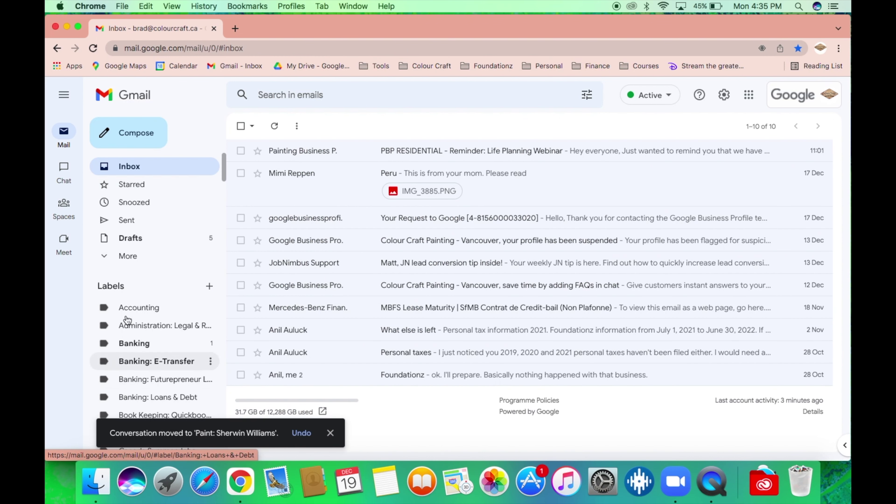
Move the PBP RESIDENTIAL webinar reminder to Education: Painting Business Pro Mailing List
click(329, 153)
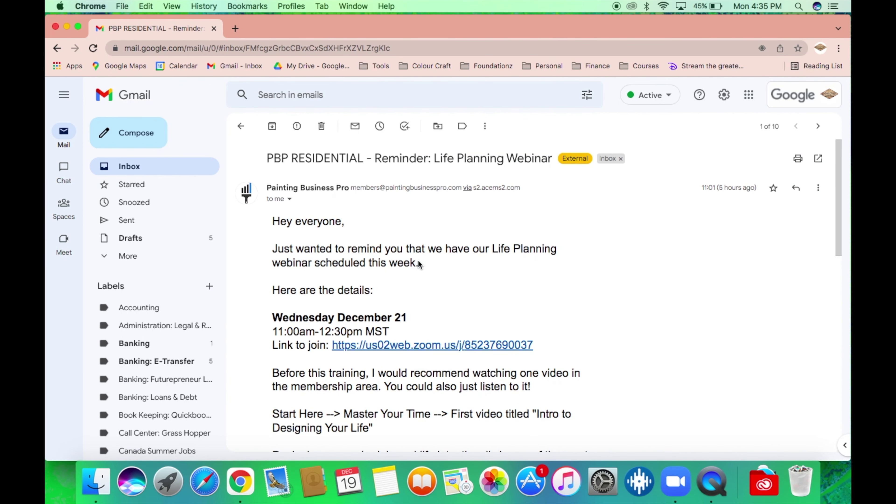
click(438, 127)
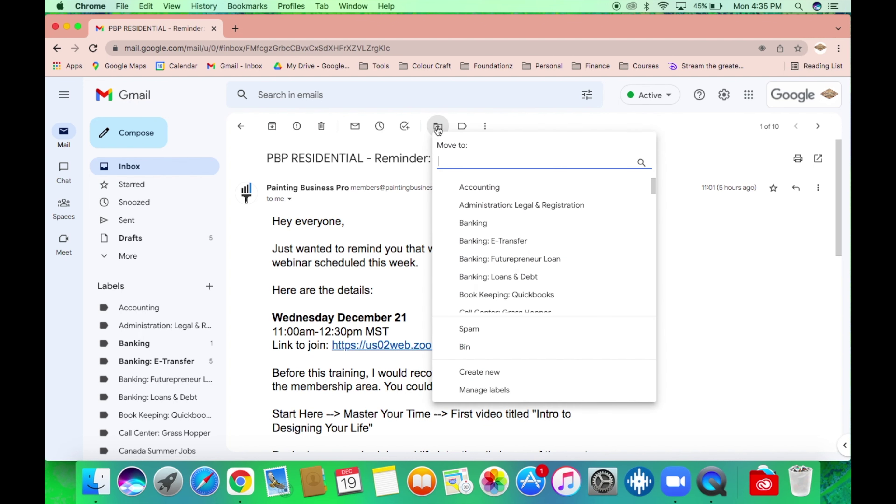
text(paint)
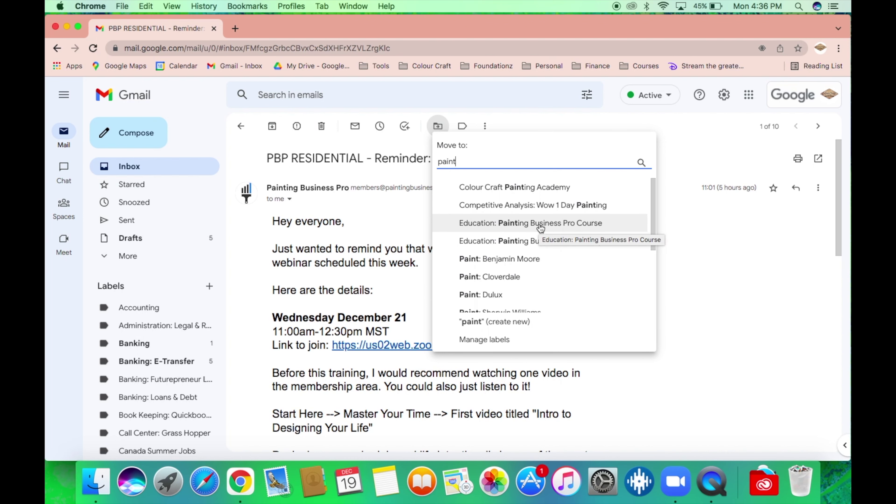
click(540, 242)
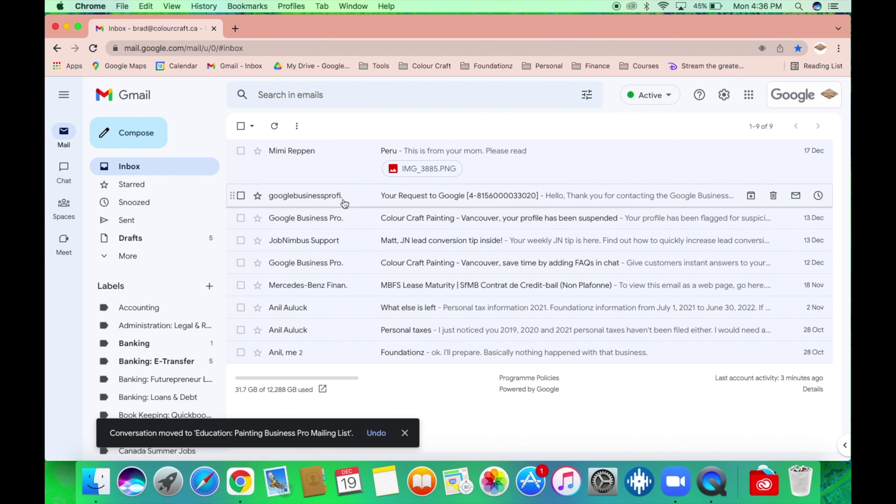
Open the Peru email and delete it
click(339, 161)
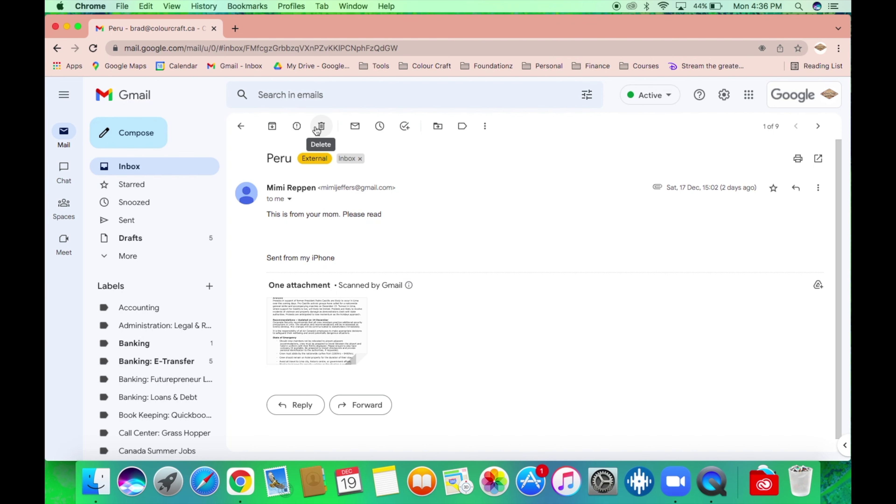
click(320, 126)
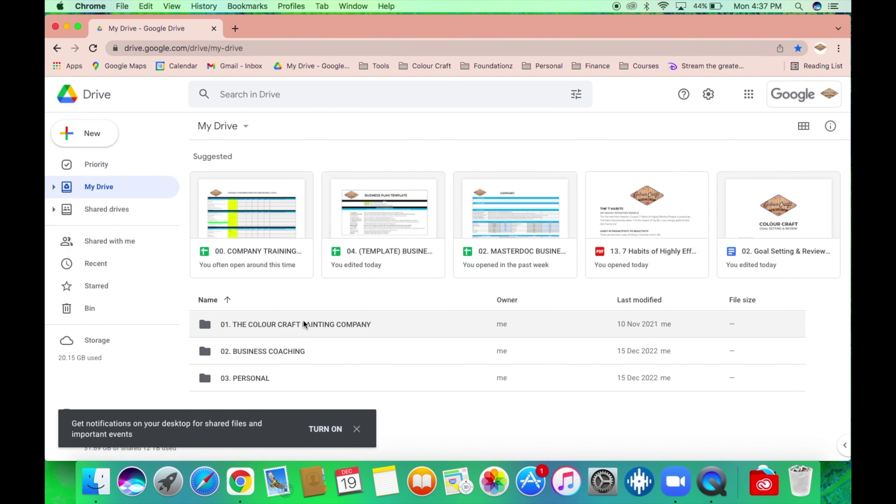
Open the 01. THE COLOUR CRAFT PAINTING COMPANY folder and dismiss the notifications prompt
click(270, 321)
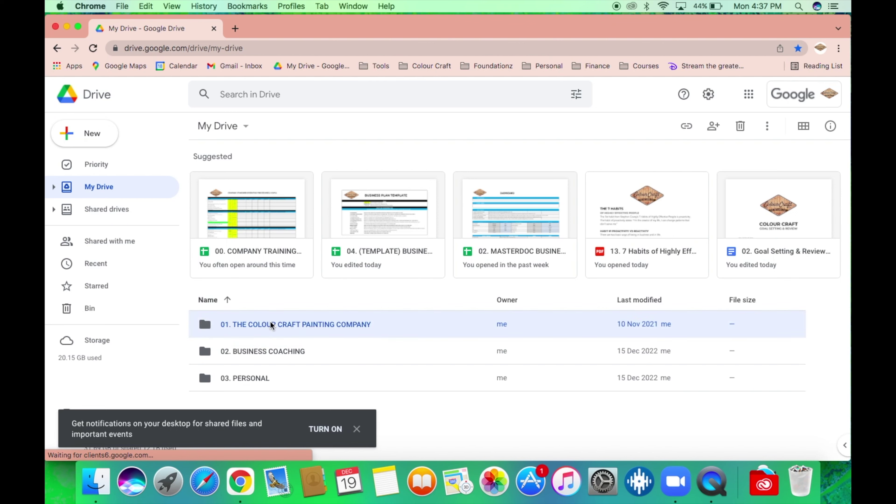
double_click(271, 323)
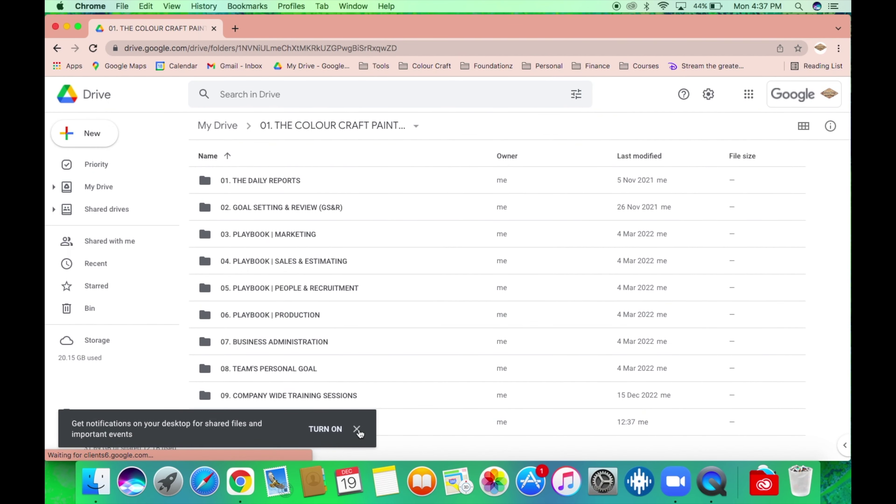
click(356, 430)
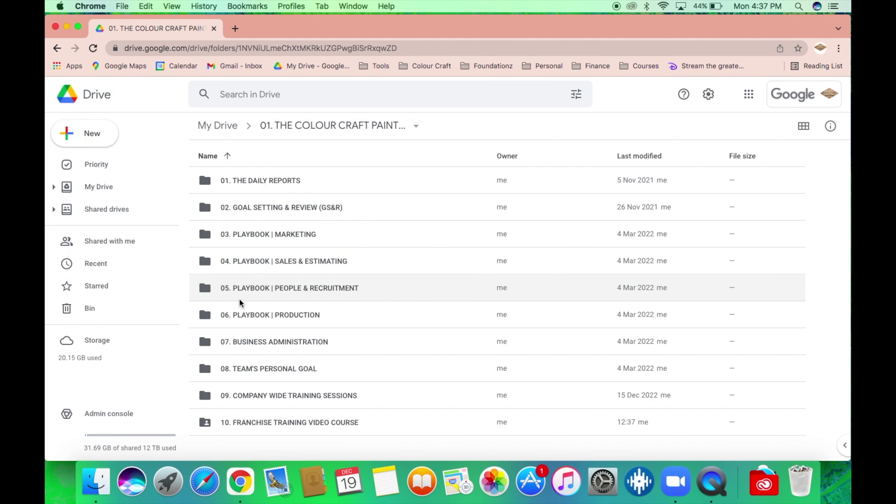
Start renaming 01. THE DAILY REPORTS, then cancel to keep its original name
right_click(231, 182)
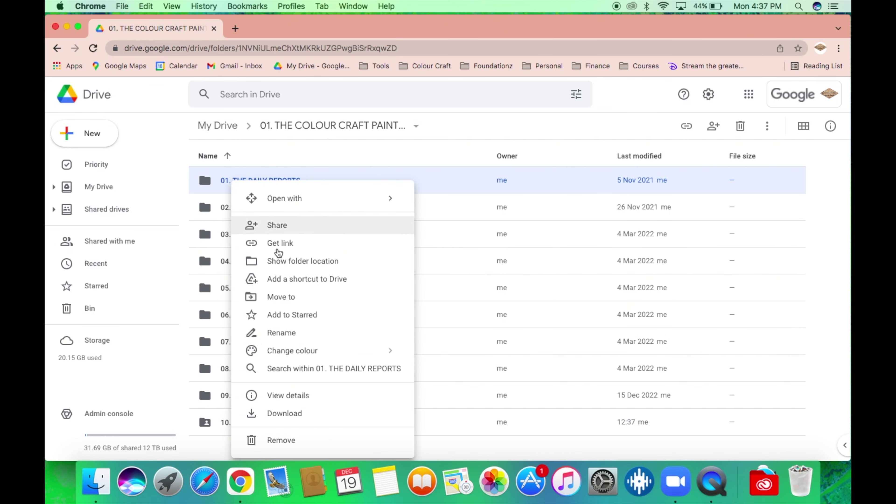
click(283, 335)
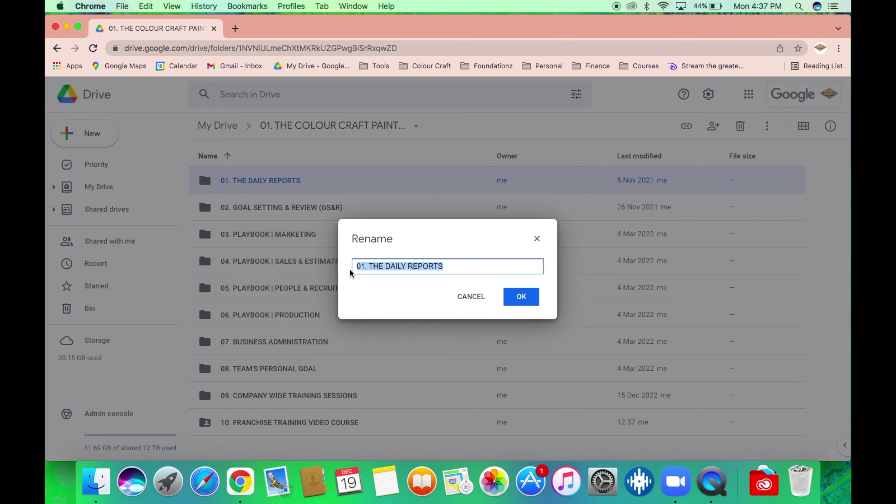
click(365, 267)
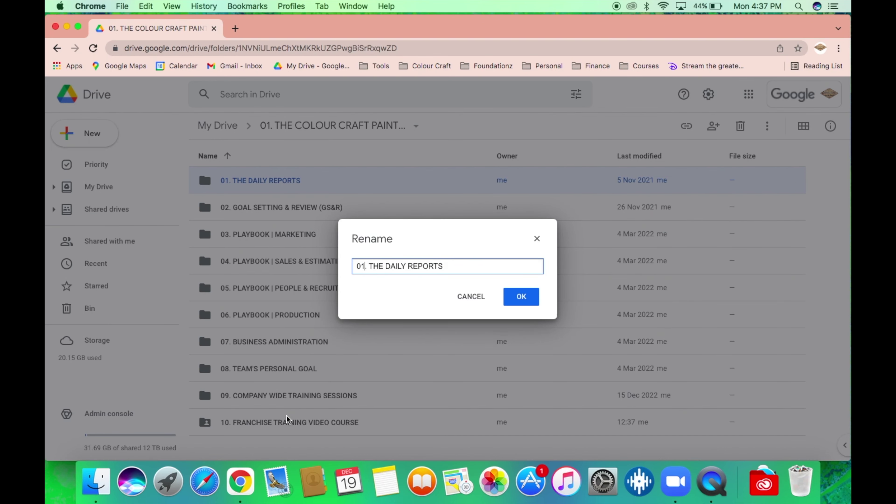
click(480, 306)
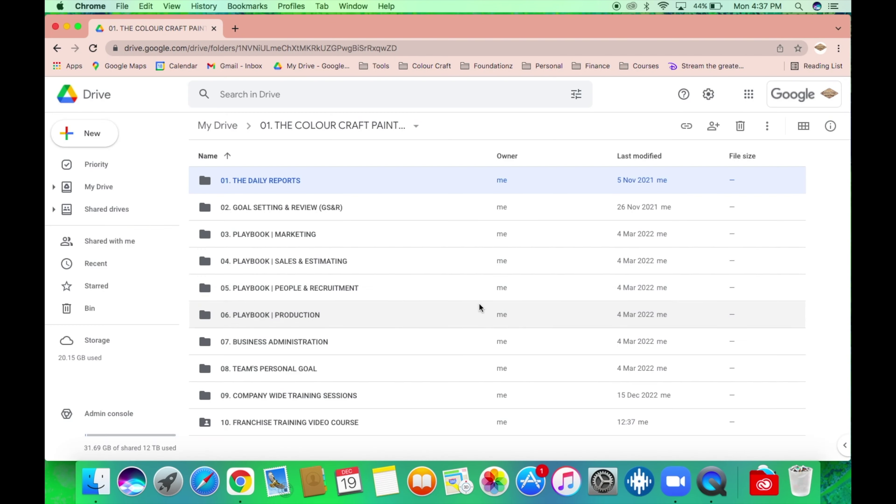
Open 01. THE DAILY REPORTS and go over the SOP, GS&R, strategic plan and business plan files
double_click(292, 182)
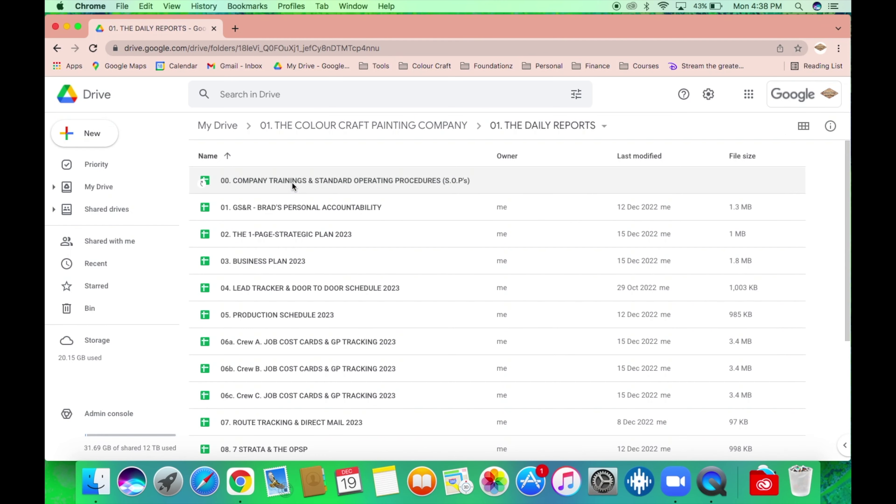
scroll(252, 366, down, 3)
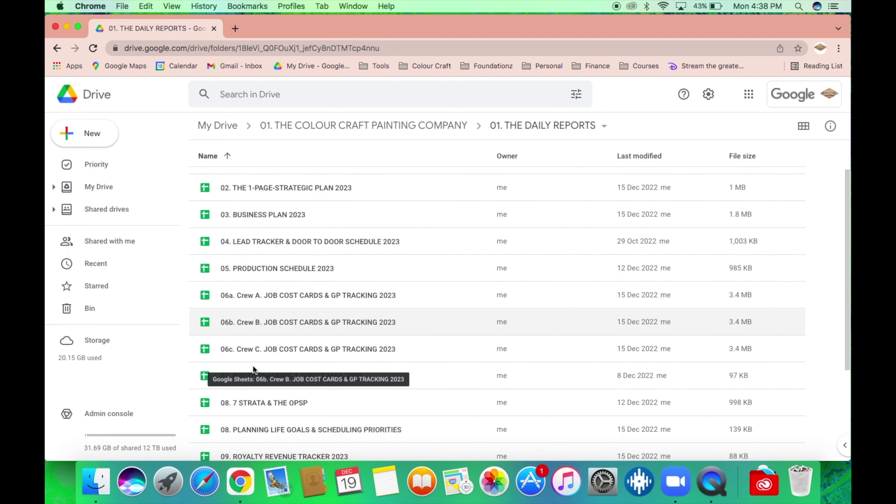
scroll(252, 366, down, 4)
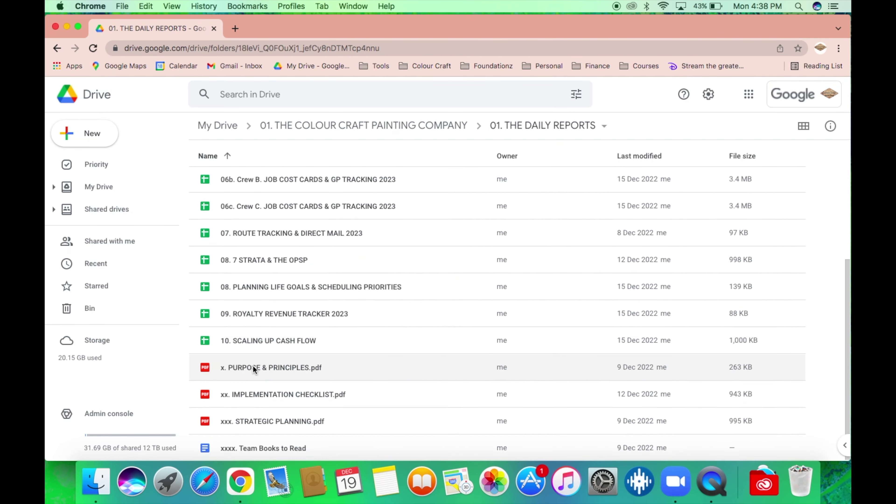
scroll(253, 366, up, 4)
scroll(253, 366, down, 1)
scroll(252, 366, up, 5)
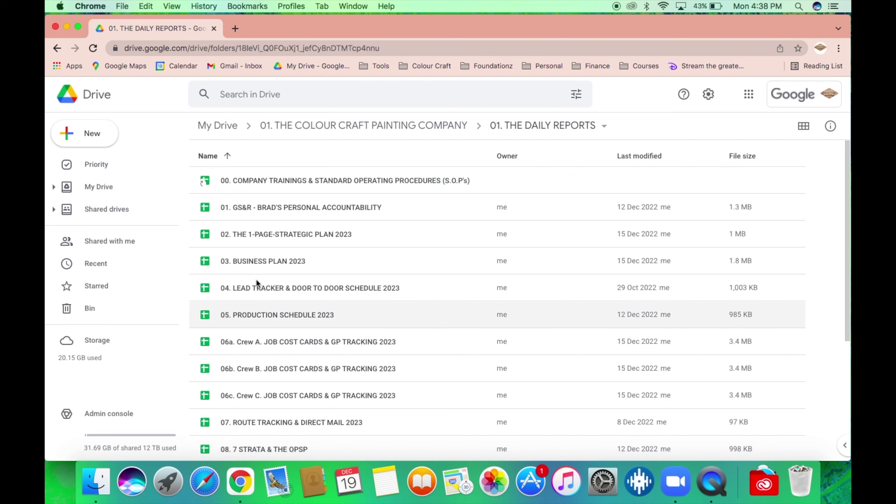
click(260, 182)
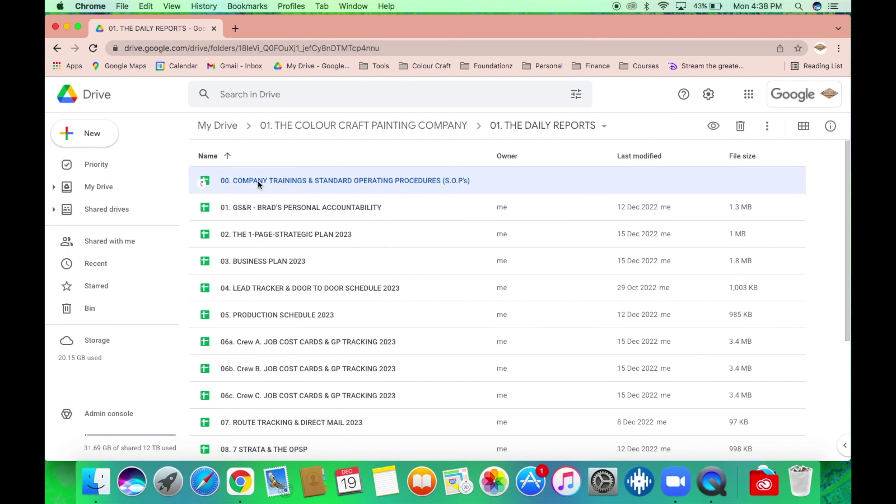
click(247, 208)
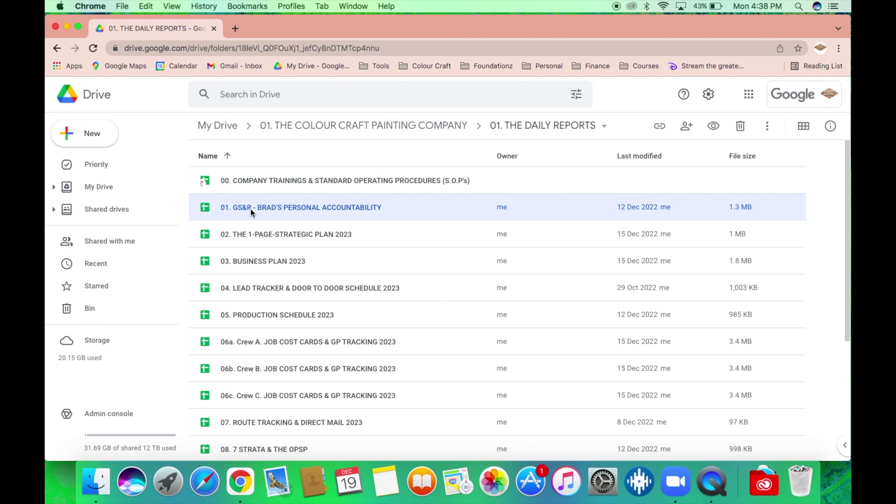
click(245, 236)
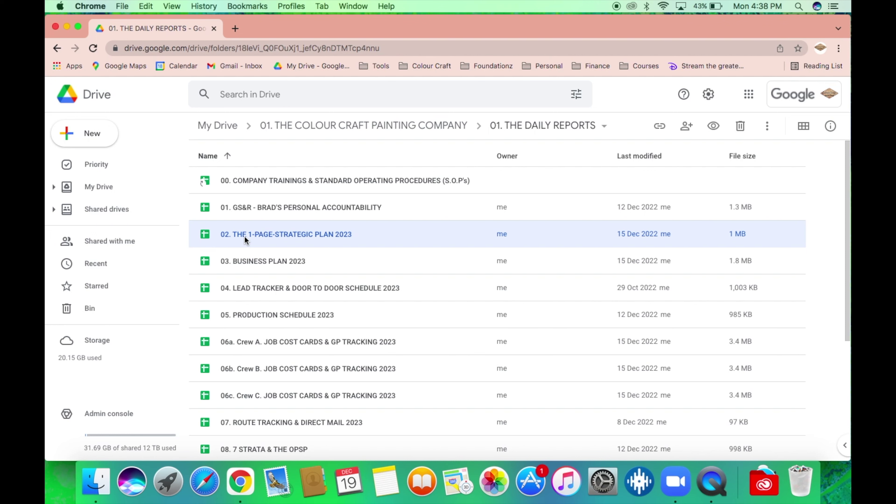
click(249, 263)
Go over the production schedule, Crew A–C job cost, route tracking and life goals files
key(Down)
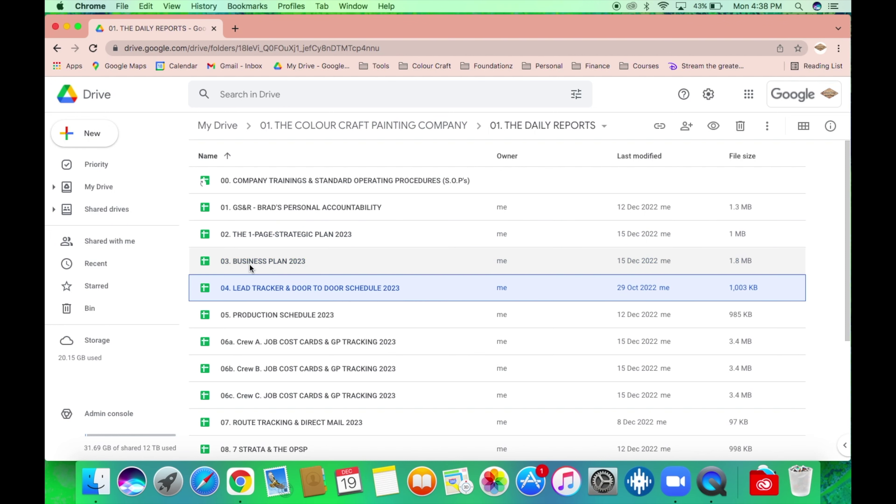
click(263, 310)
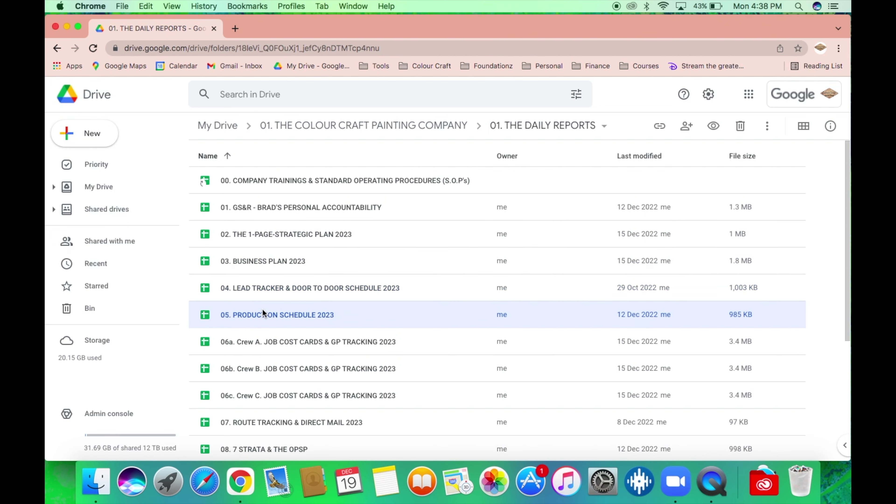
key(Down)
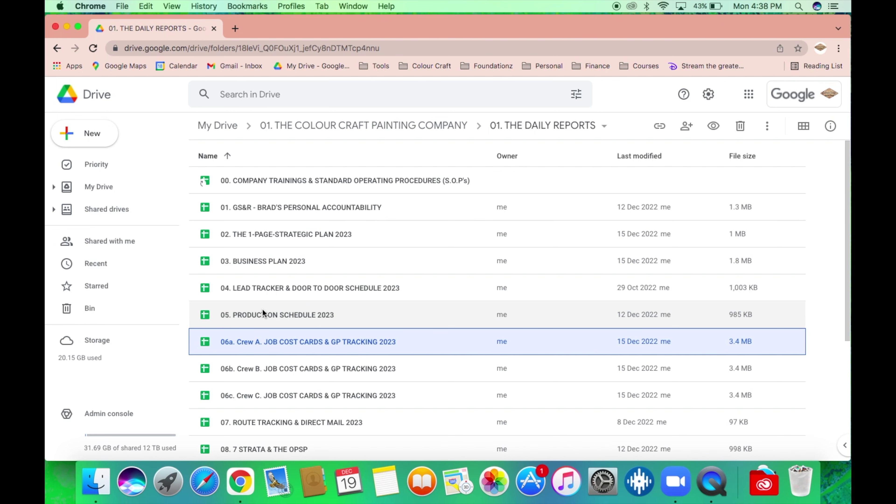
click(272, 368)
click(266, 391)
scroll(266, 392, down, 1)
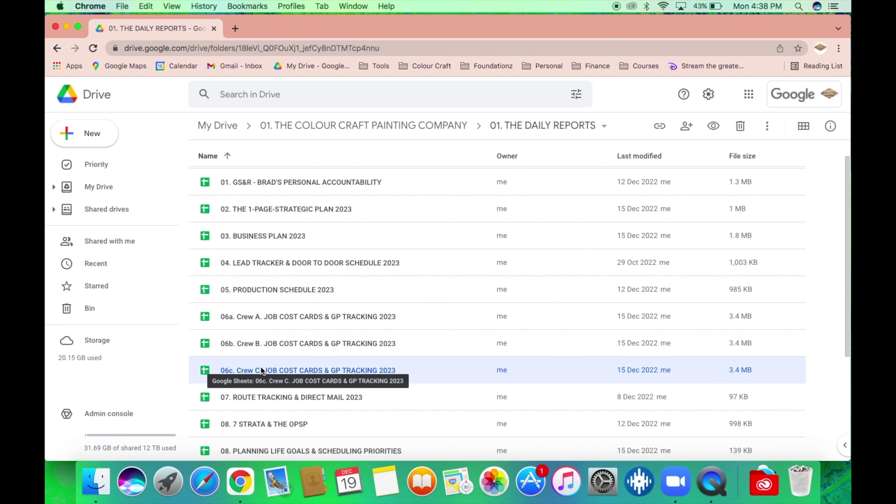
click(250, 403)
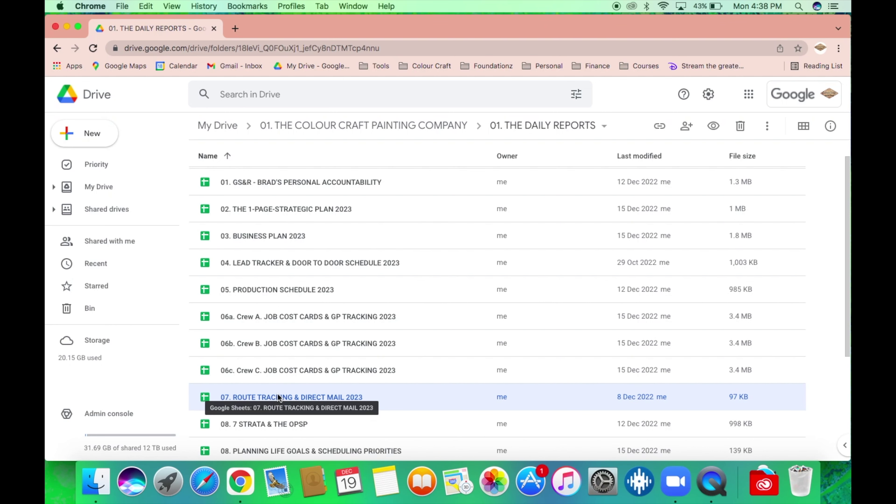
scroll(328, 422, down, 1)
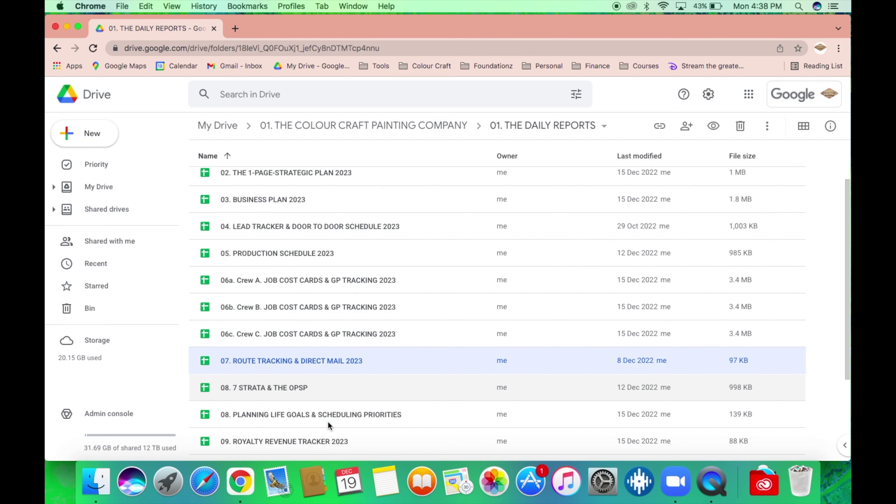
click(291, 414)
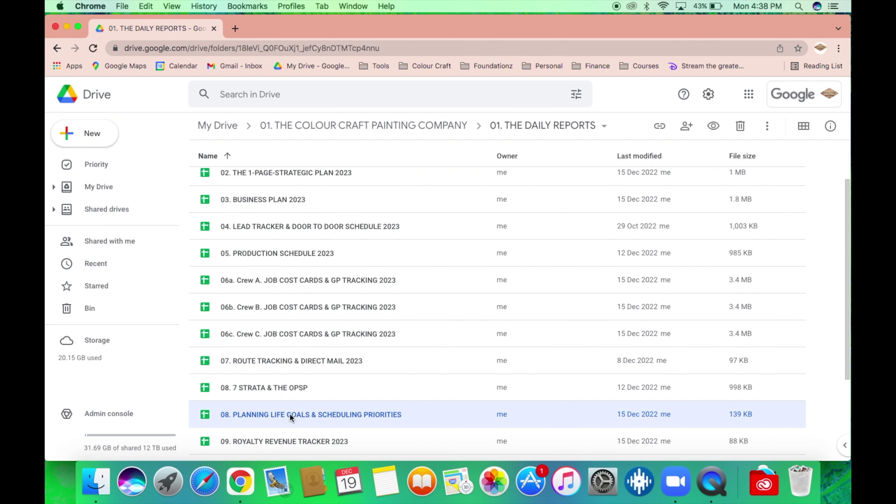
scroll(290, 414, up, 2)
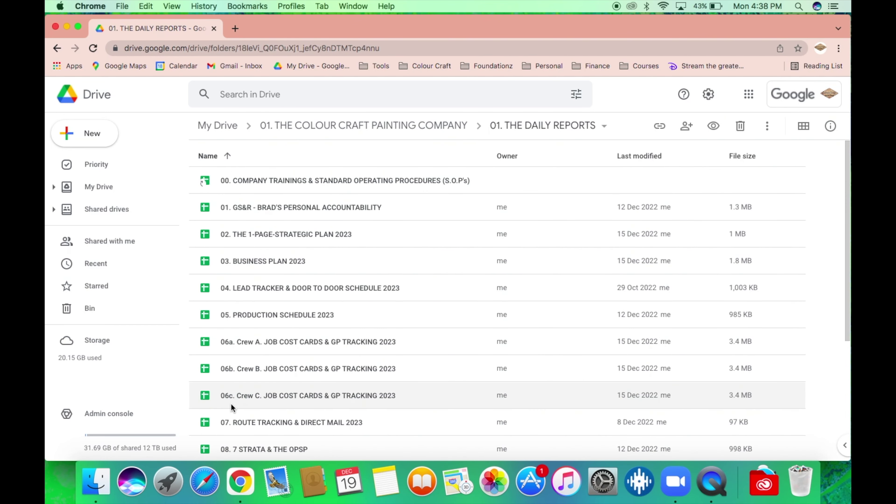
click(413, 127)
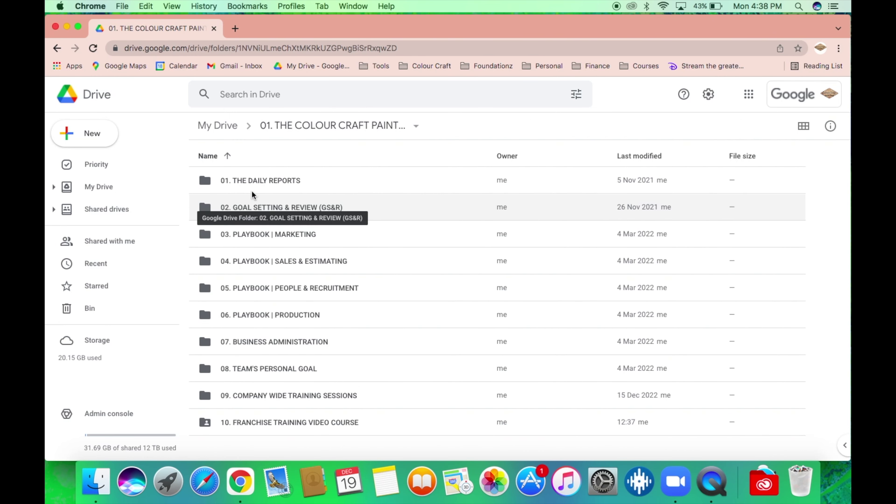
click(251, 208)
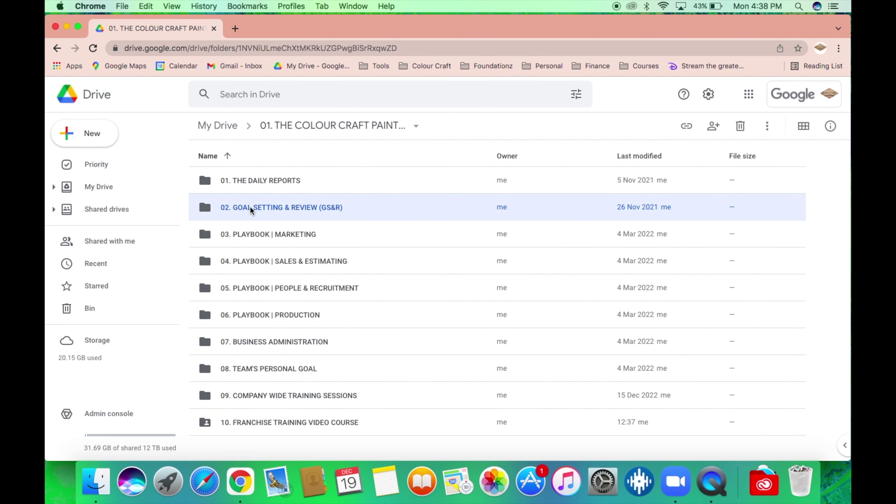
double_click(264, 207)
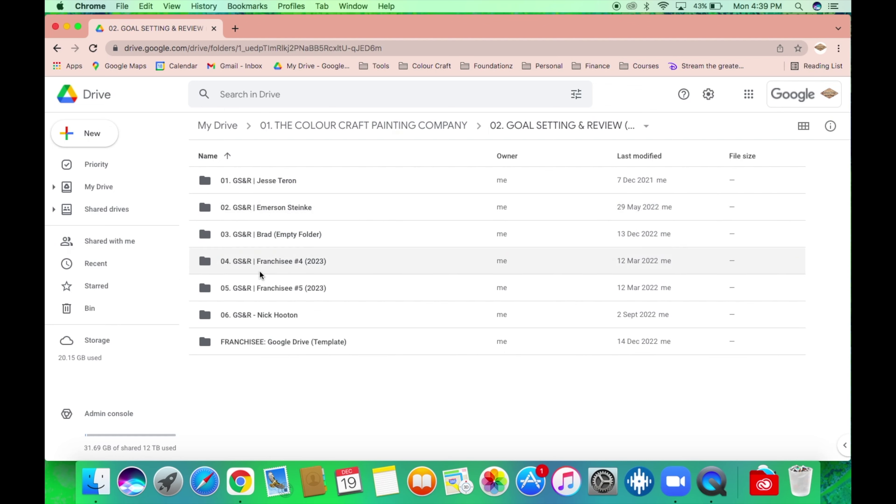
click(362, 136)
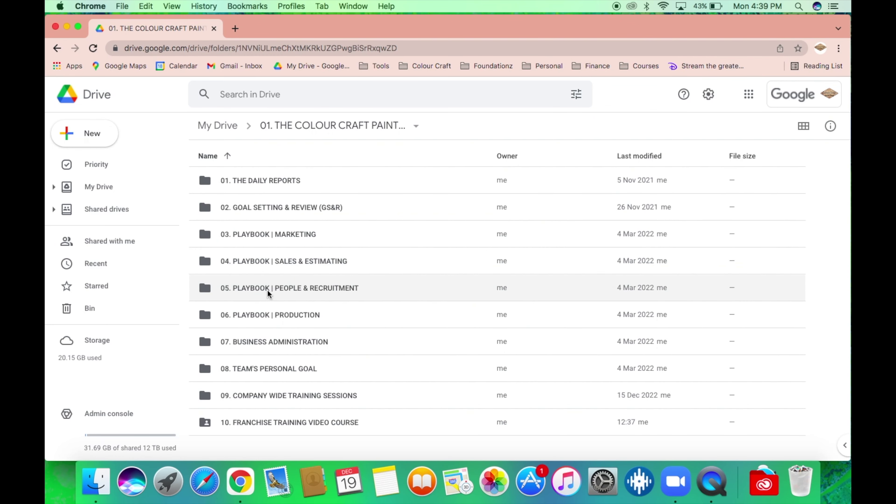
double_click(284, 287)
double_click(258, 180)
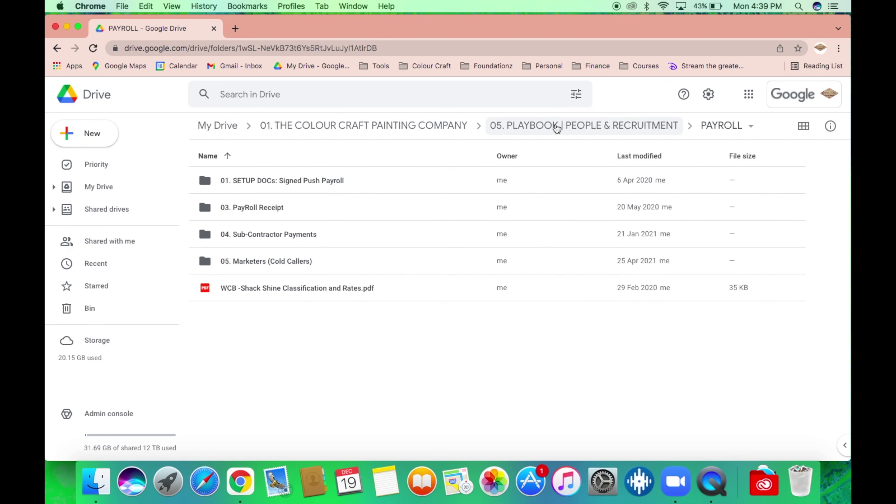
click(556, 127)
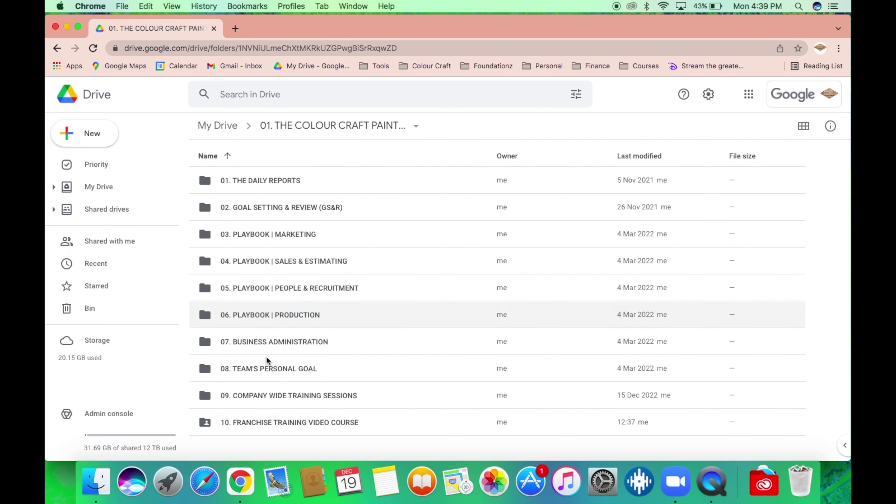
double_click(258, 342)
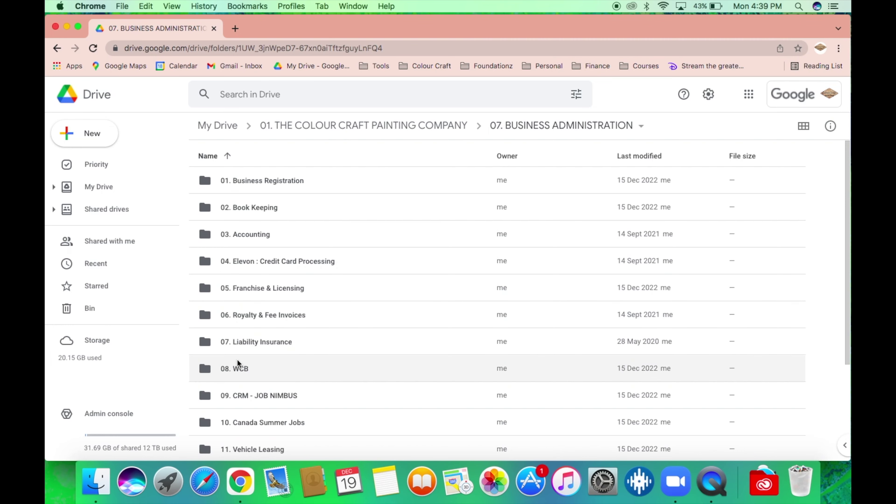
scroll(256, 368, down, 3)
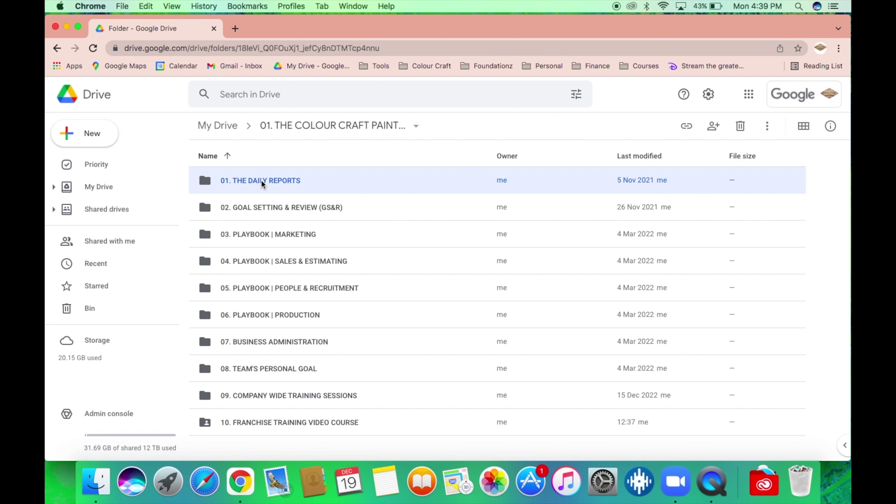
Open the 00. COMPANY TRAININGS & STANDARD OPERATING PROCEDURES spreadsheet from 01. THE DAILY REPORTS
double_click(261, 180)
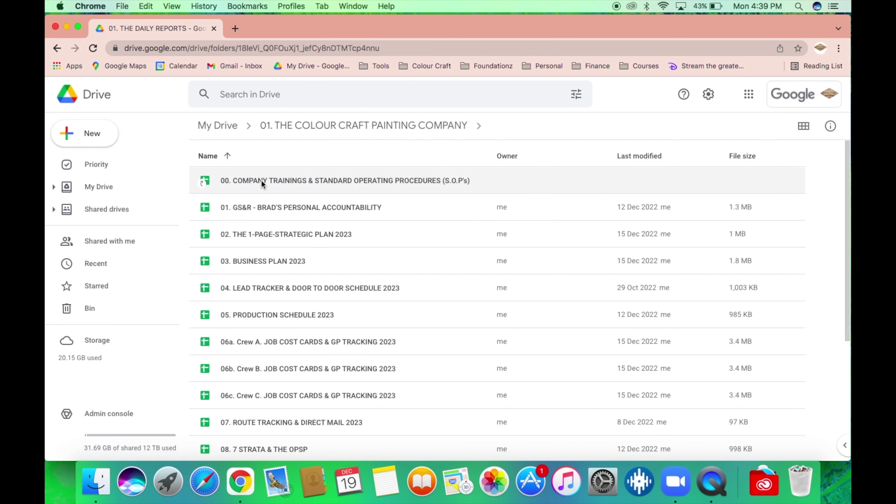
double_click(279, 181)
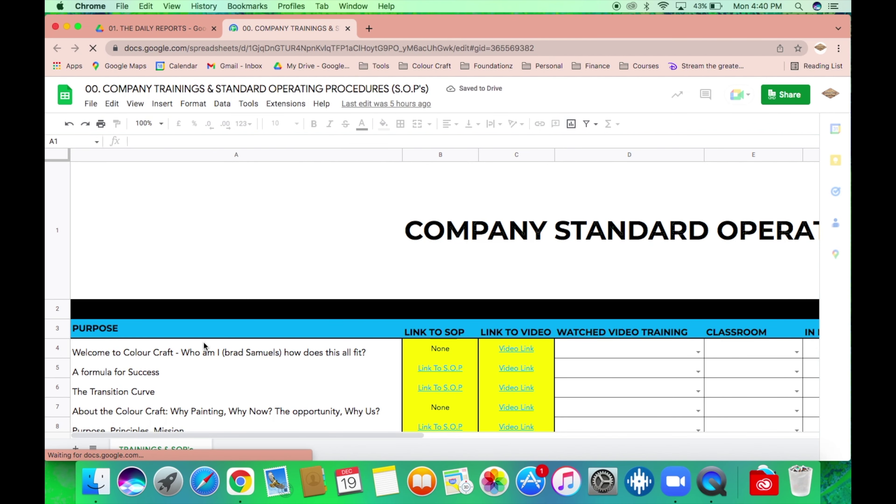
scroll(247, 165, down, 2)
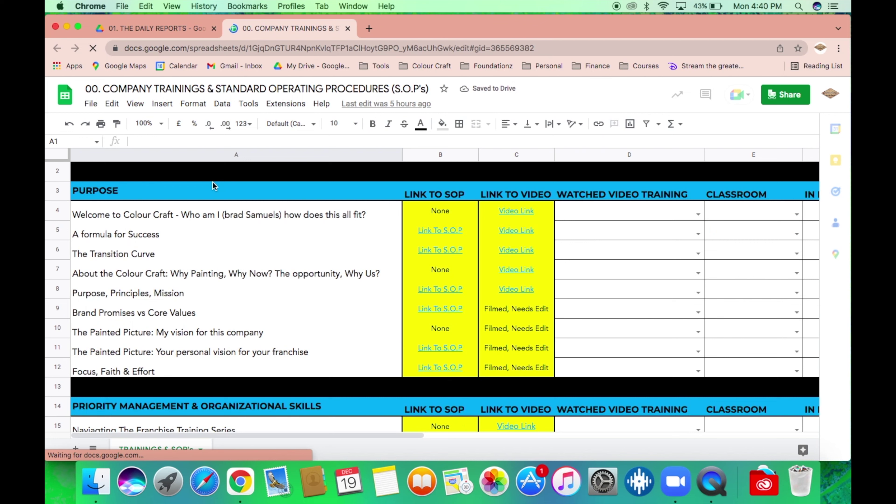
Zoom the sheet to 50% and scroll down through its contents
click(162, 124)
click(163, 125)
click(159, 129)
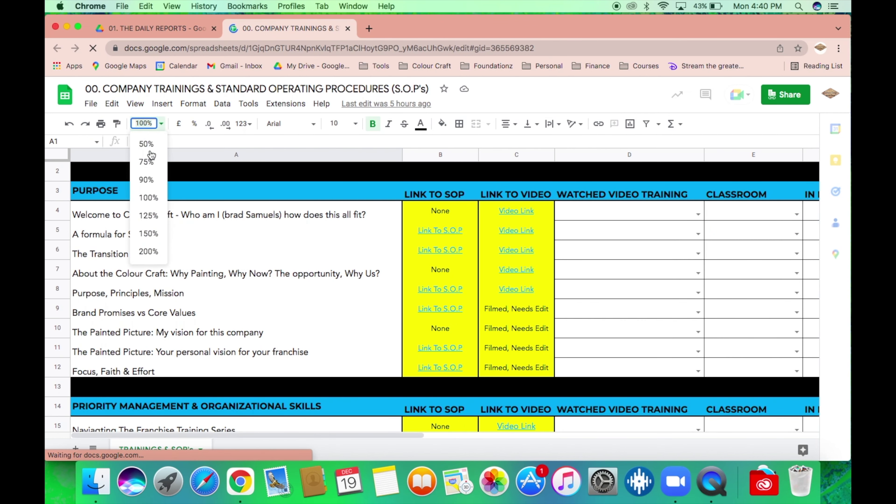
click(147, 145)
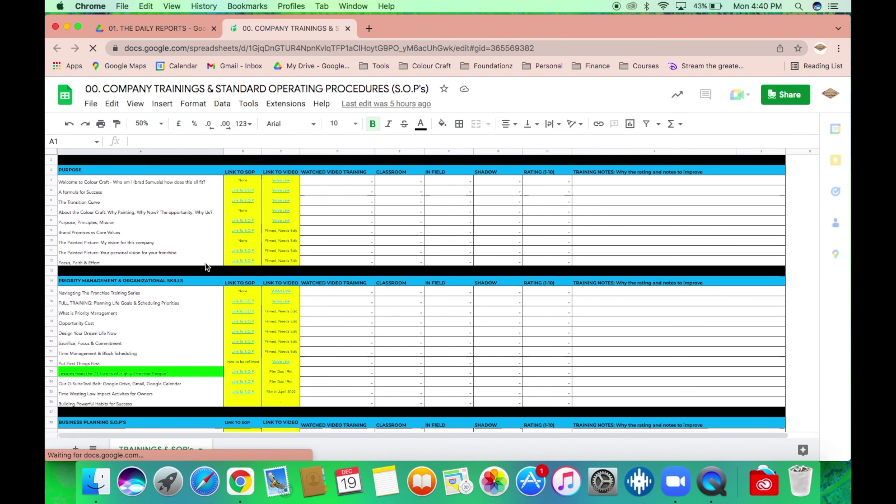
scroll(206, 266, down, 2)
scroll(205, 312, down, 2)
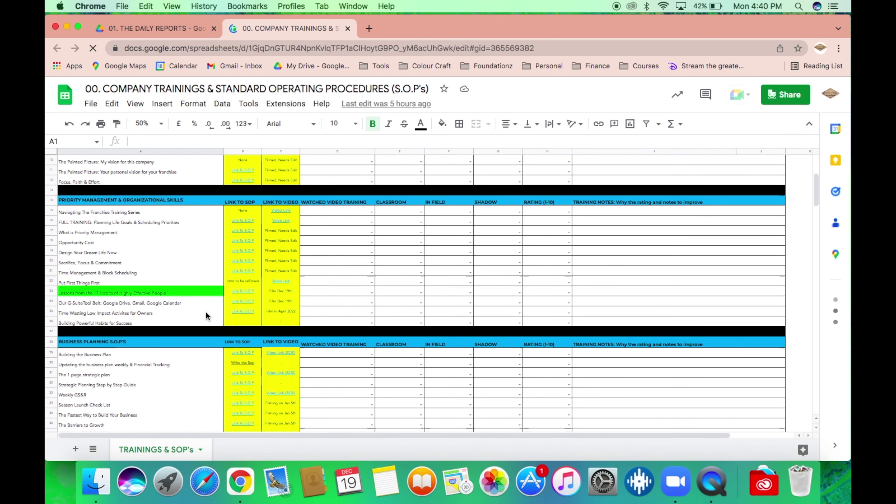
scroll(206, 312, down, 2)
scroll(206, 312, down, 2)
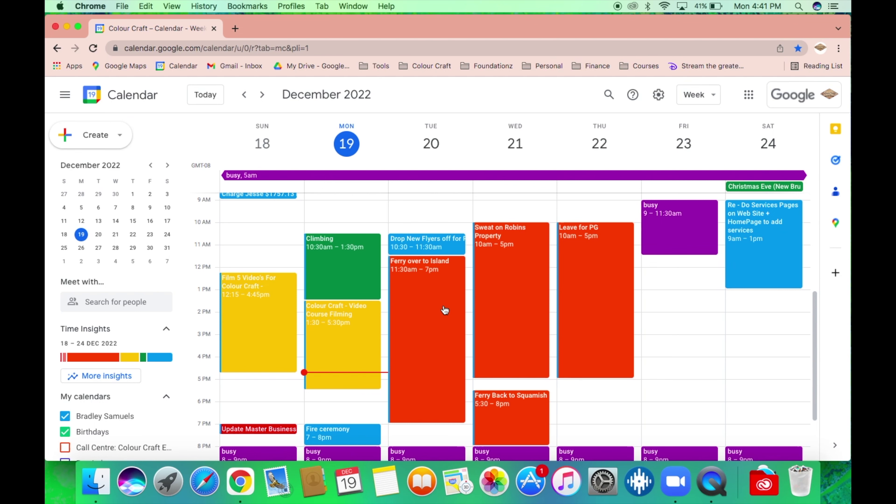
Scroll the week grid to look over the 18–24 December 2022 events
scroll(463, 285, down, 2)
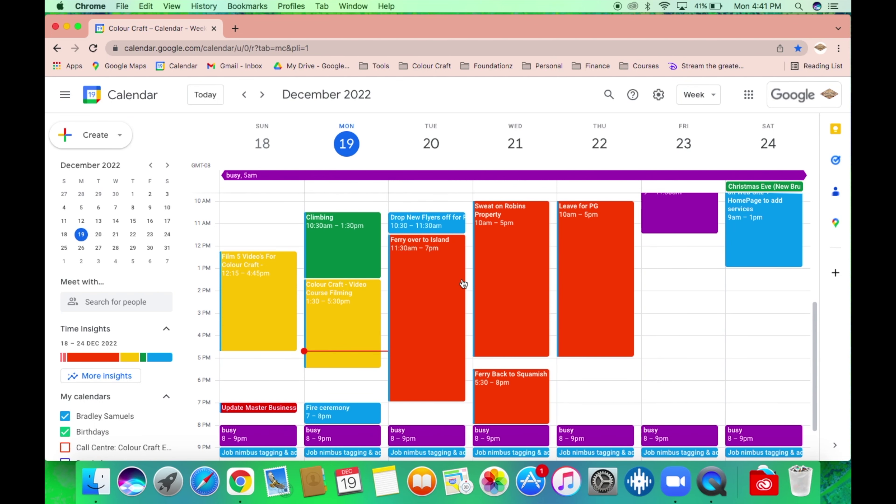
scroll(386, 324, up, 1)
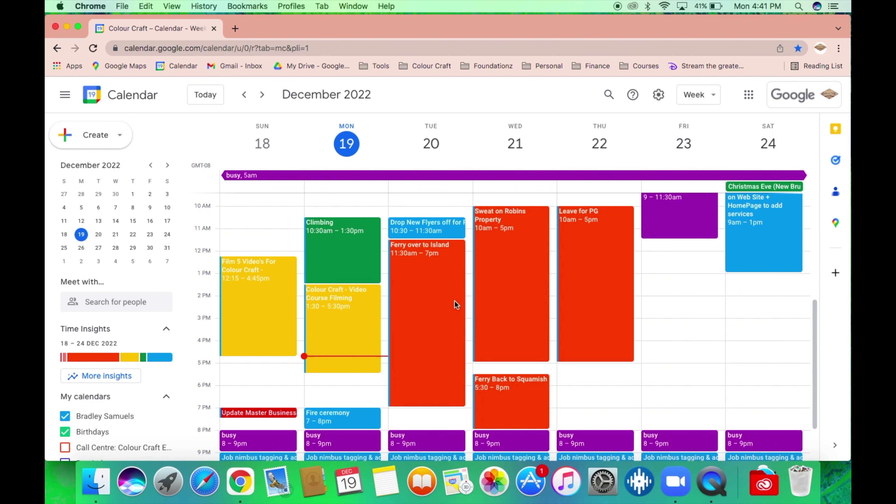
scroll(604, 309, up, 2)
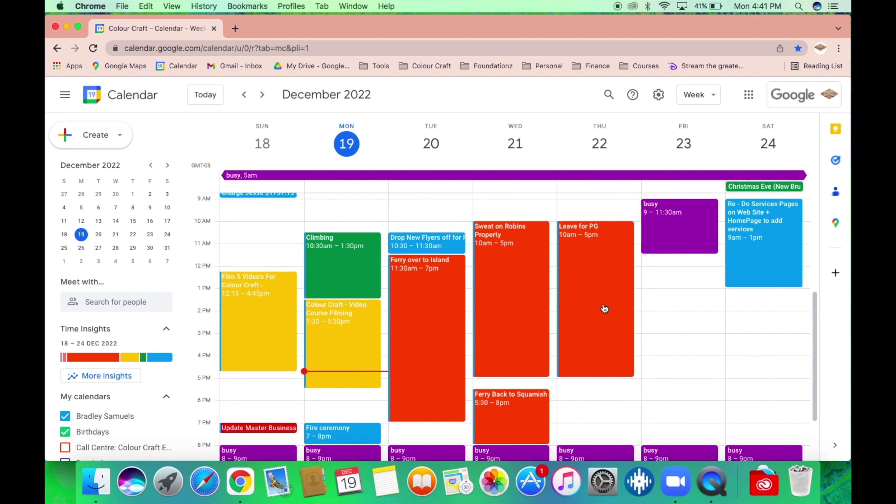
click(334, 323)
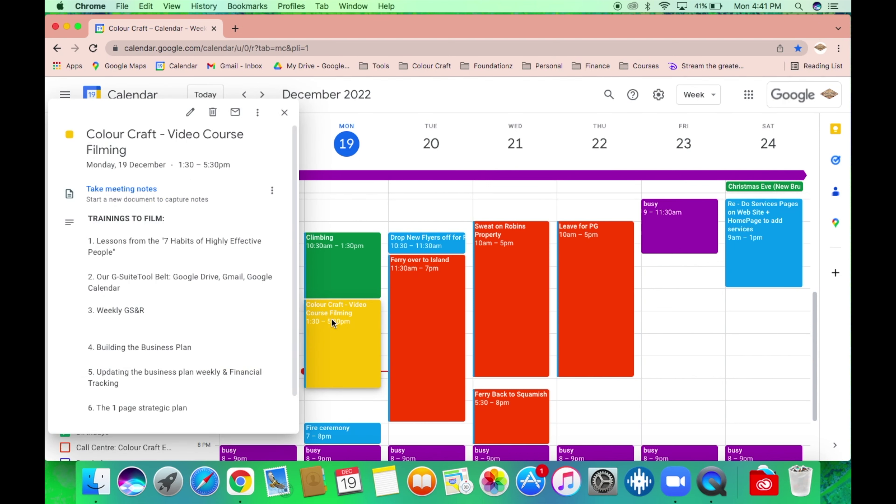
scroll(112, 330, down, 2)
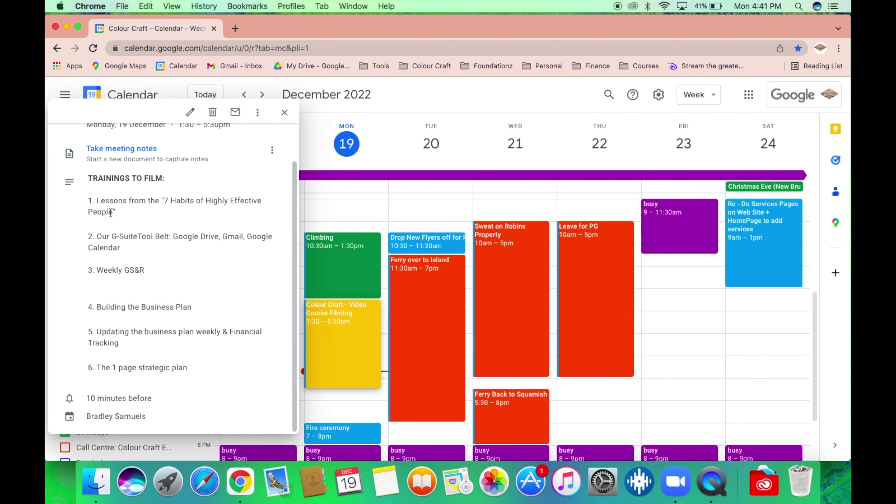
scroll(118, 246, up, 2)
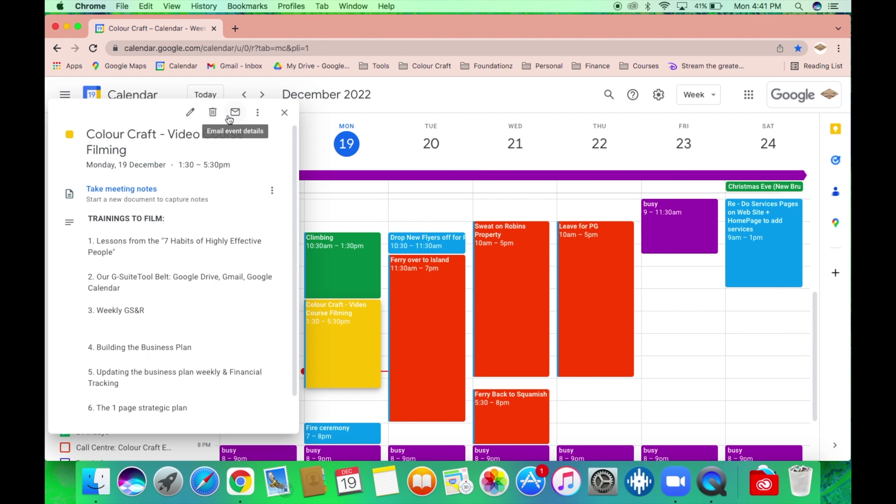
click(285, 112)
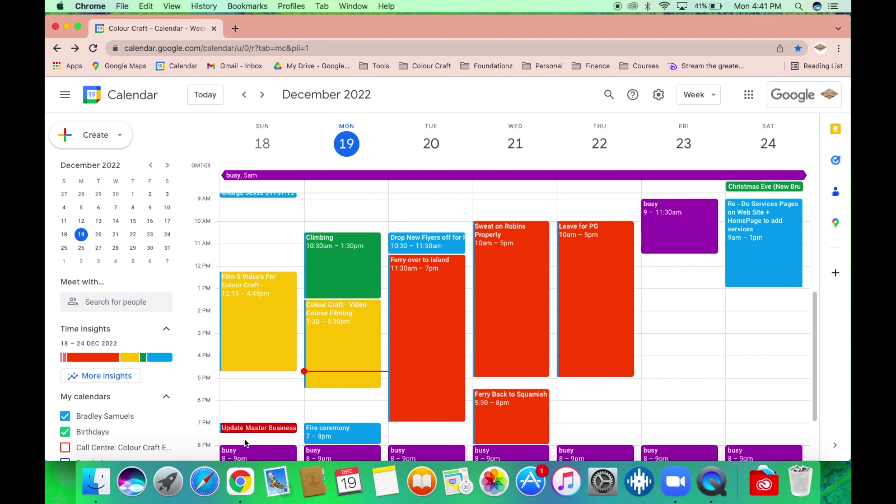
click(769, 245)
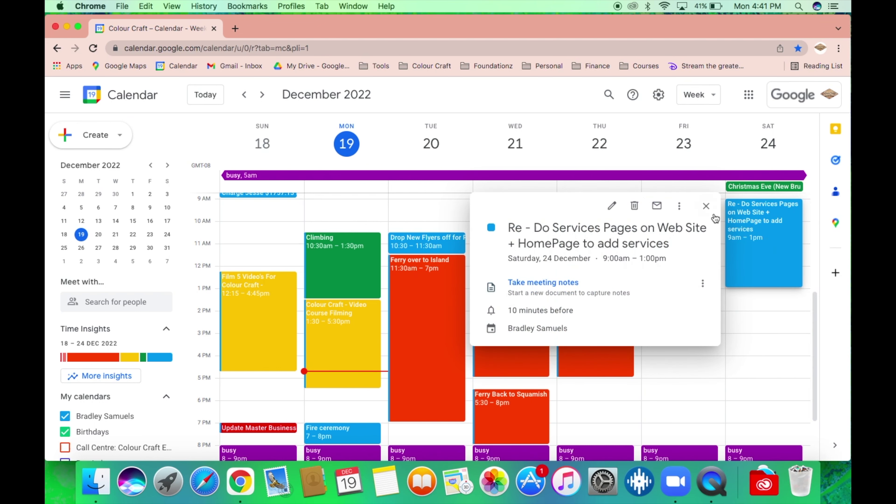
click(706, 206)
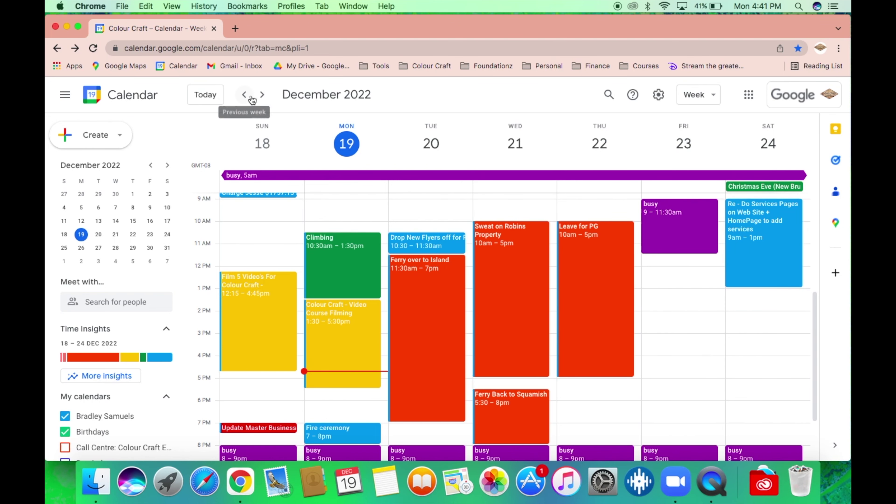
click(244, 94)
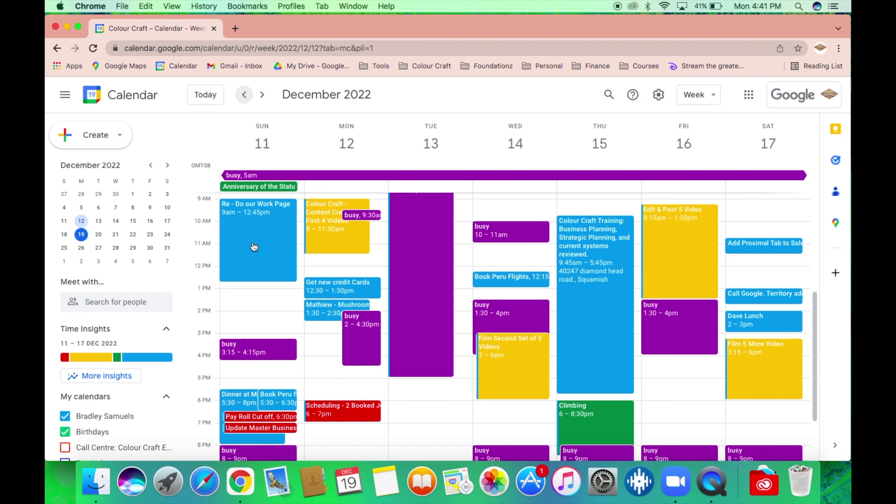
scroll(254, 247, up, 3)
click(258, 101)
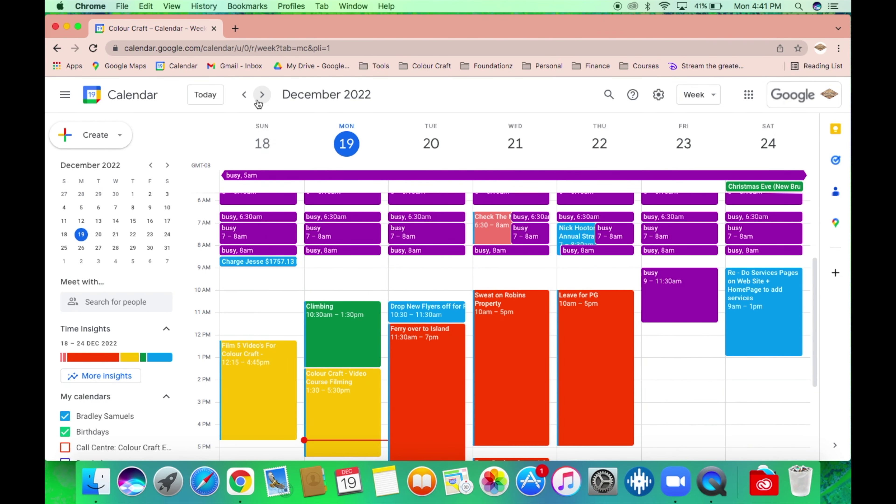